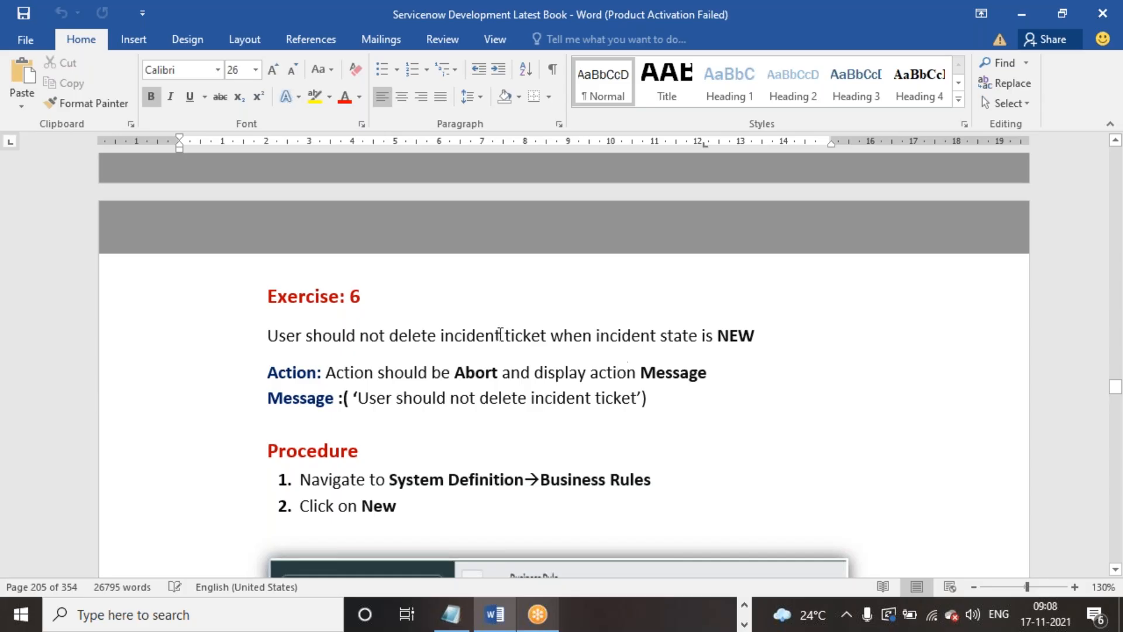
- Read the Exercise 6 requirement in the Word document, including its action line and message text
left_click_drag(269, 299, 368, 299)
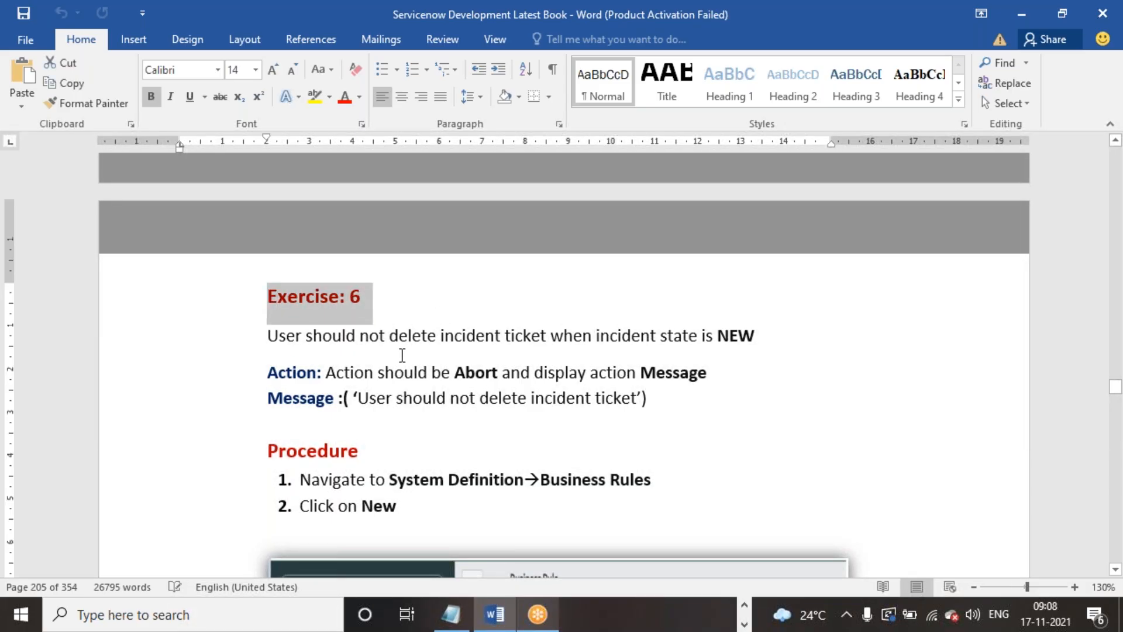
left_click(398, 338)
left_click(268, 336)
left_click_drag(269, 336, 761, 350)
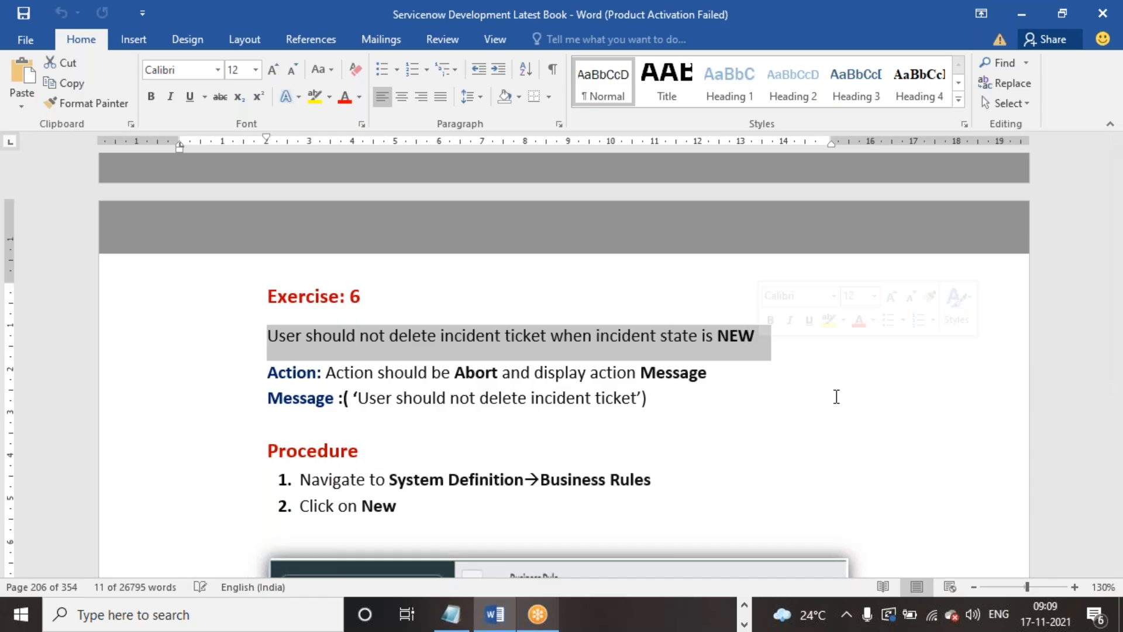
left_click(837, 397)
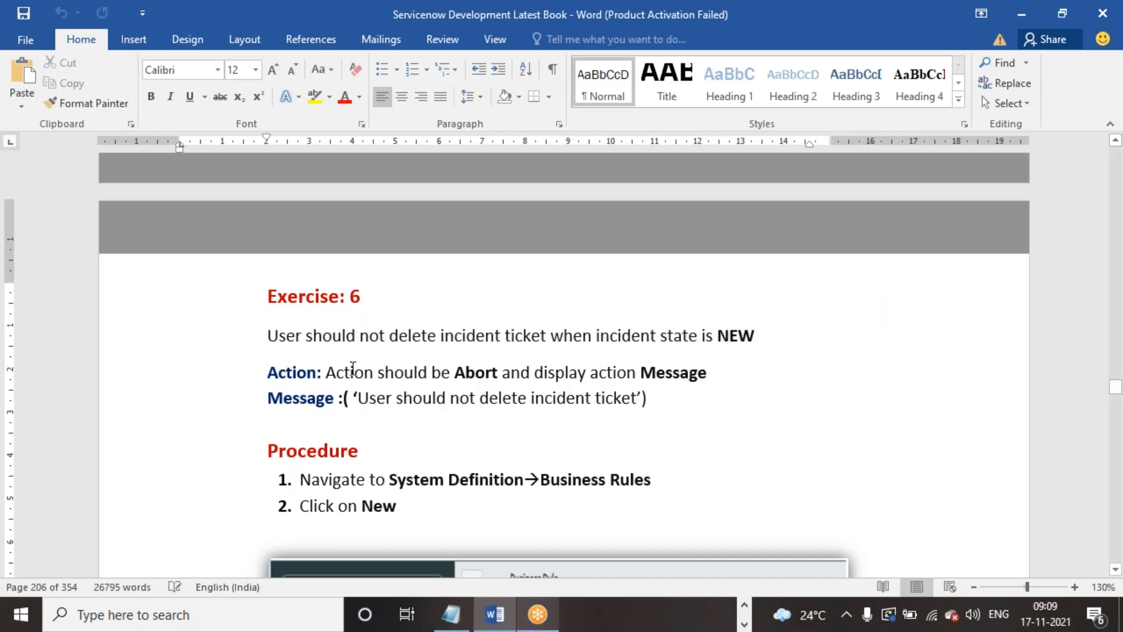
left_click_drag(330, 372, 676, 385)
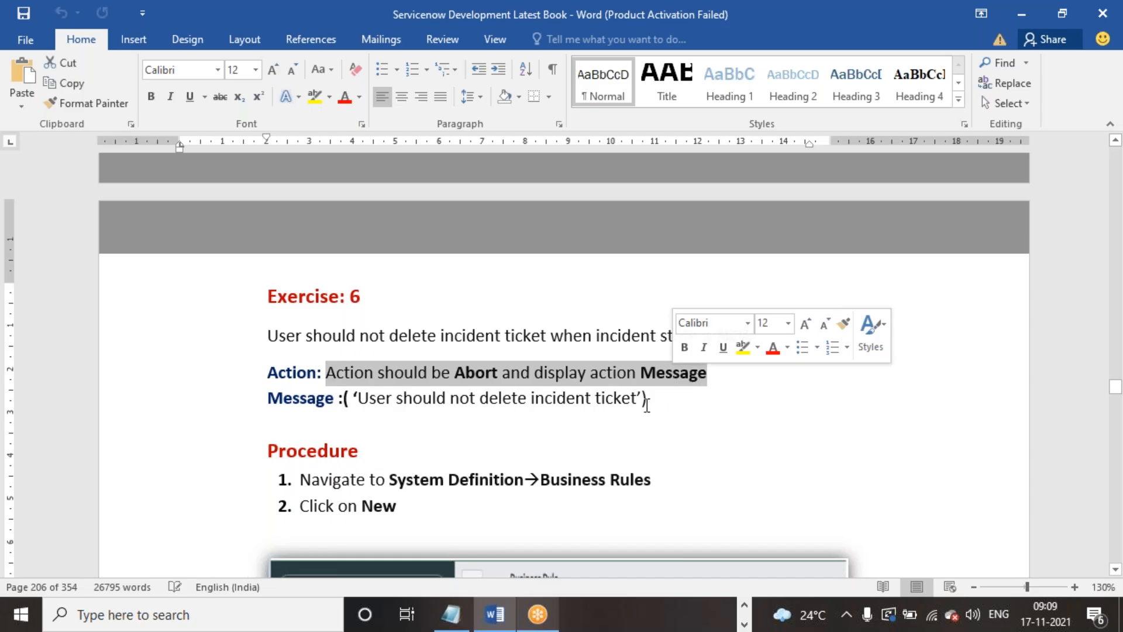
left_click(736, 415)
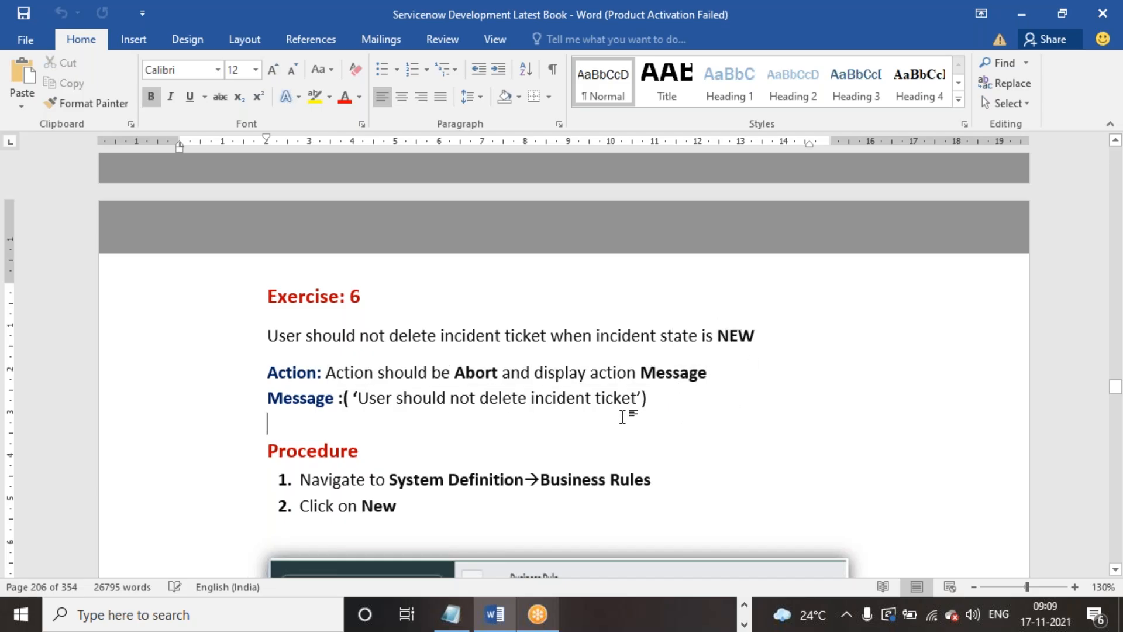
left_click_drag(358, 398, 636, 400)
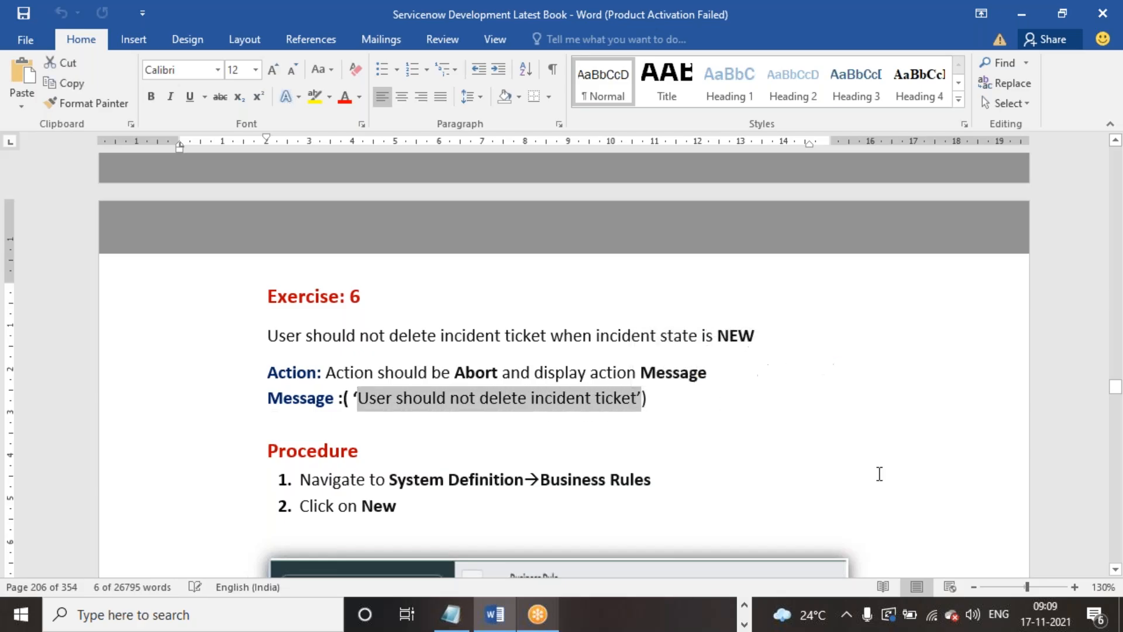
- Switch to ServiceNow in Chrome and open a blank form for creating an incident
left_click(744, 615)
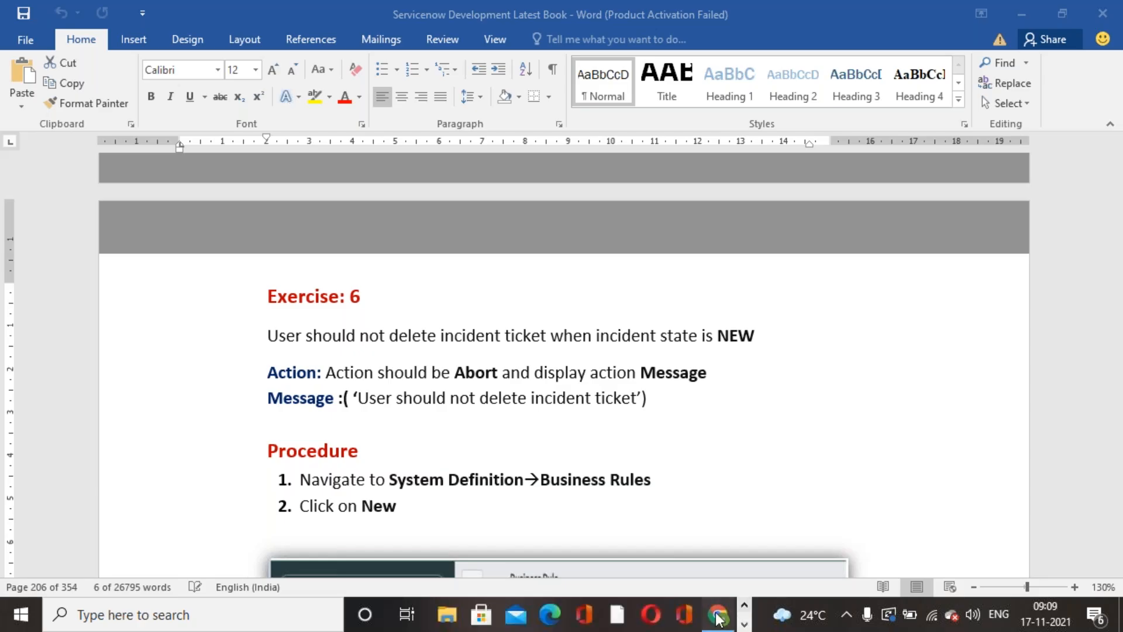
left_click(720, 615)
scroll(145, 305, "up", 1)
scroll(107, 436, "down", 4)
scroll(106, 409, "up", 2)
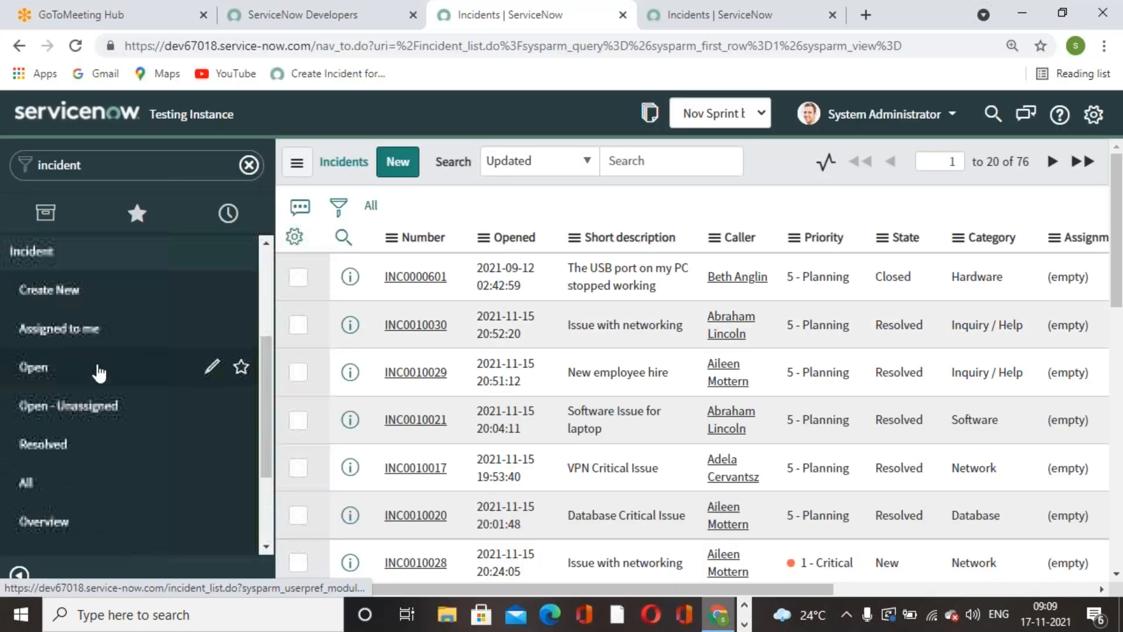
left_click(85, 326)
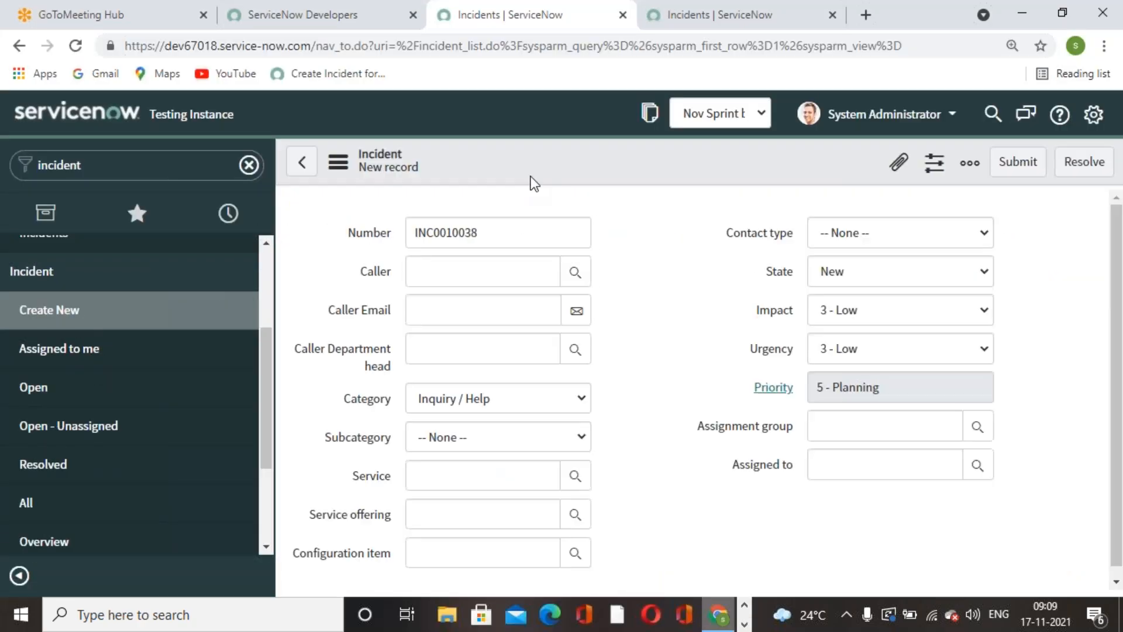
- Open the business rules configured for the incident form and start a new business rule
right_click(532, 165)
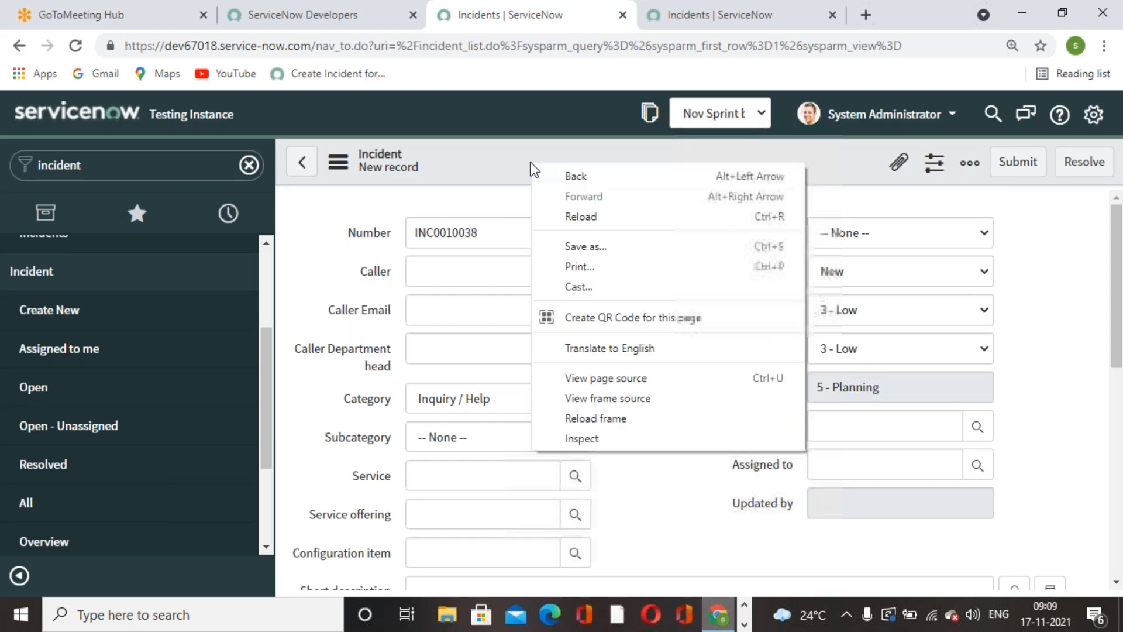
right_click(531, 163)
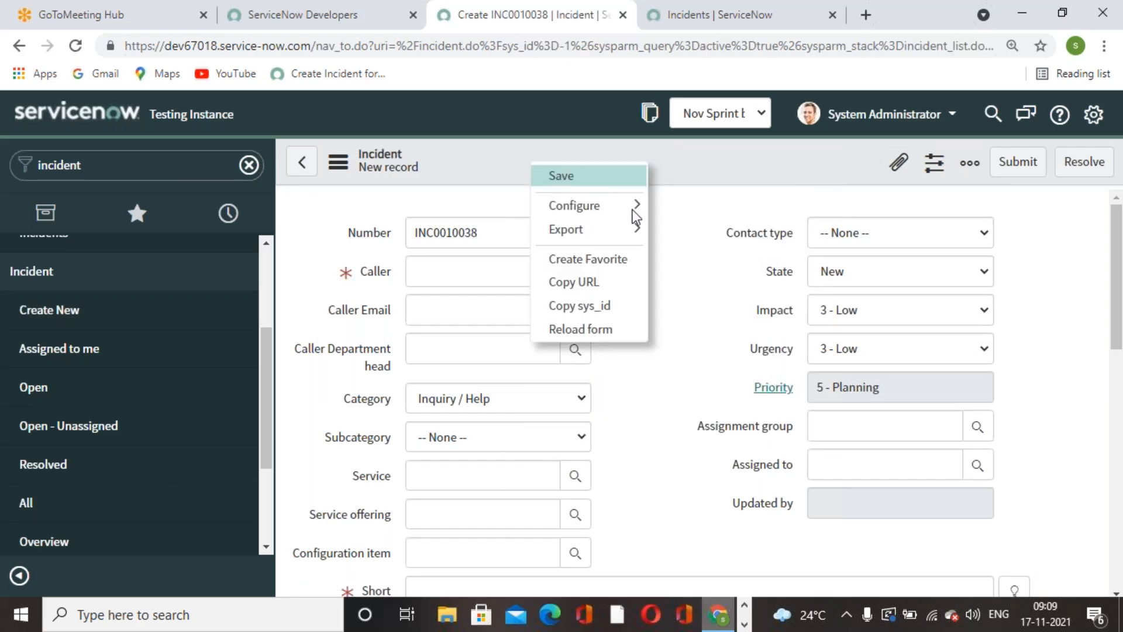
mouse_move(633, 208)
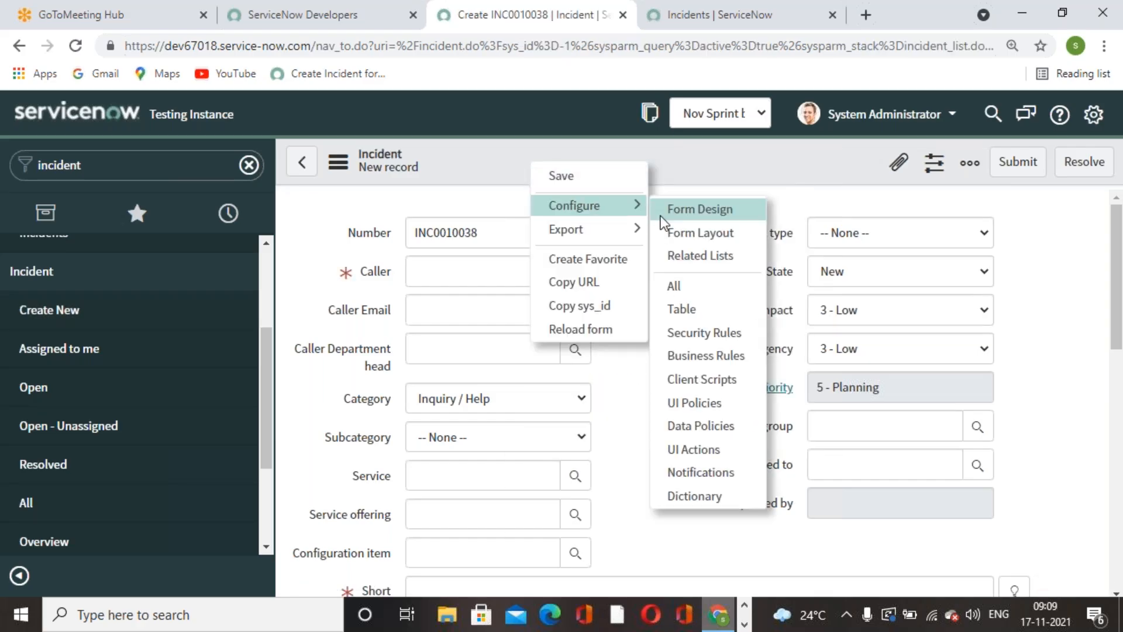
left_click(699, 357)
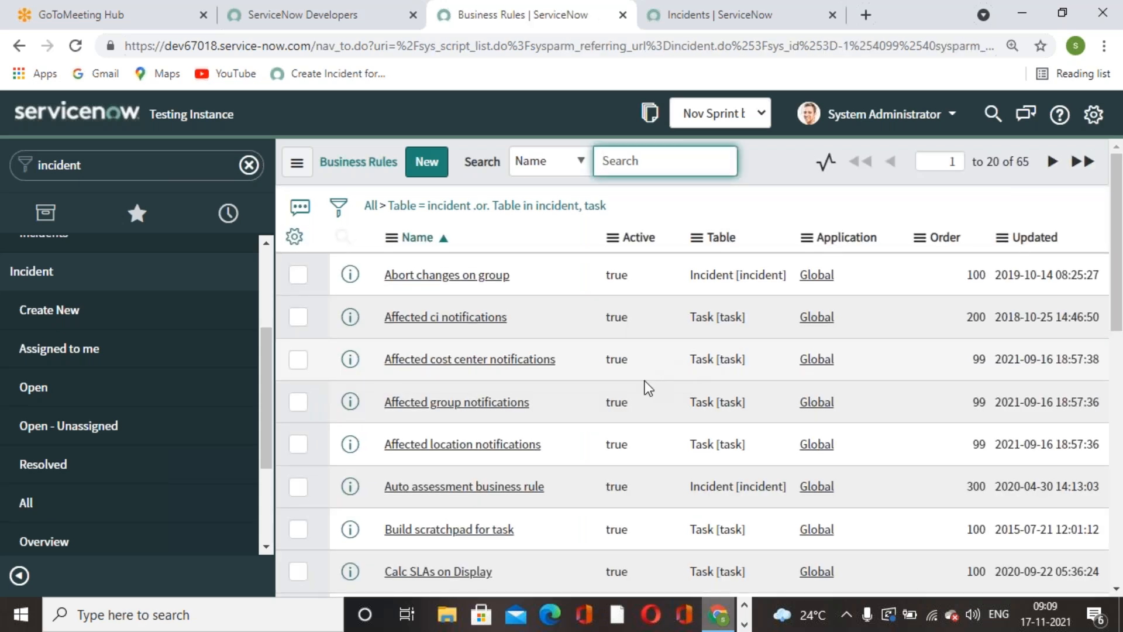
left_click(426, 161)
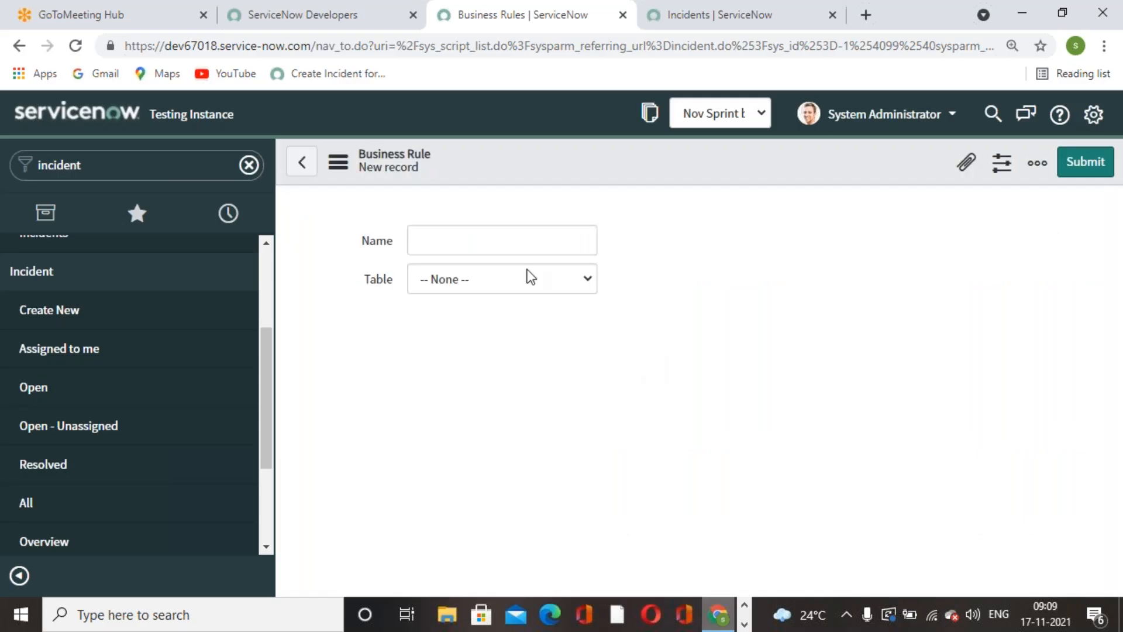
left_click(516, 232)
key("ctrl+v")
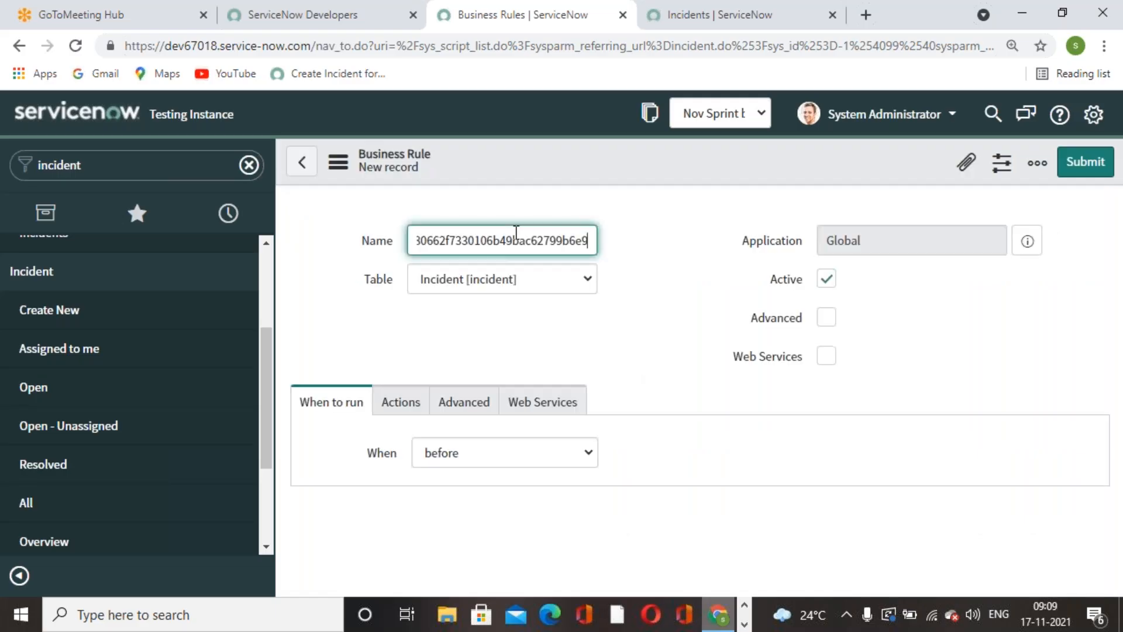
key("ctrl+a")
key("BackSpace")
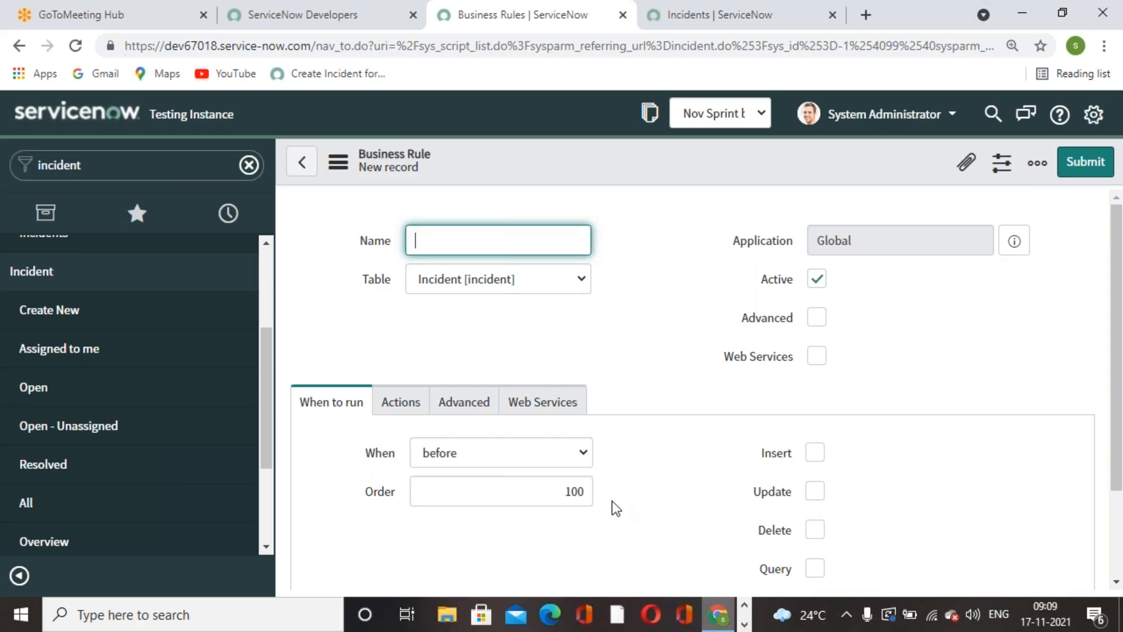
- Name the business rule "User should not delete", copying the wording from the Exercise 6 message in the Word document
left_click(744, 625)
left_click(499, 615)
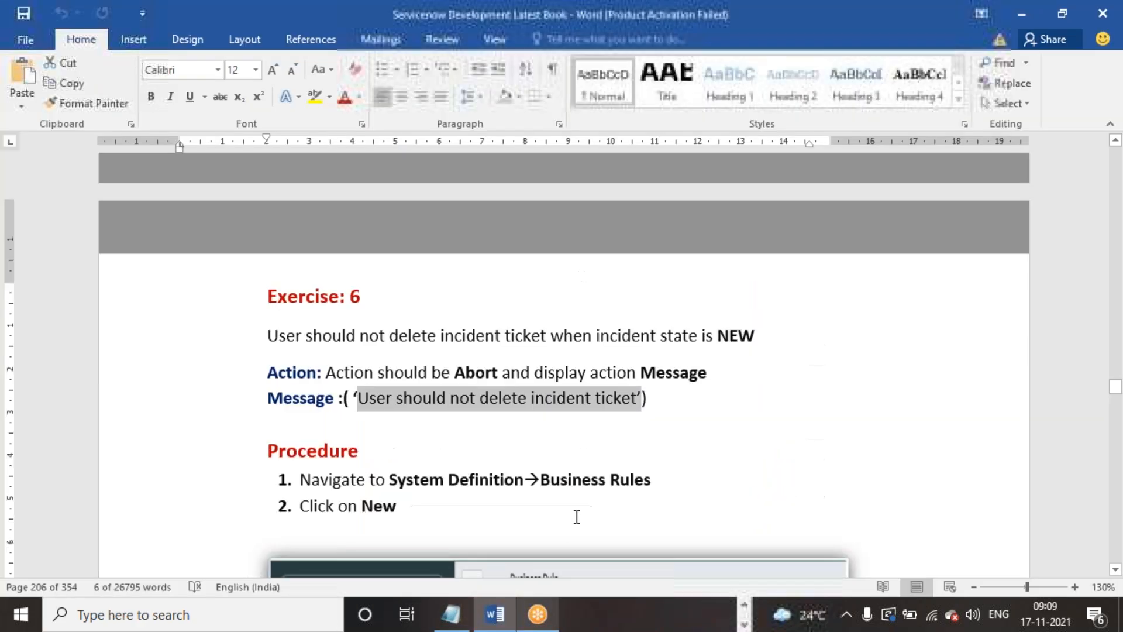
left_click(360, 450)
left_click_drag(357, 398, 525, 393)
key("ctrl+c")
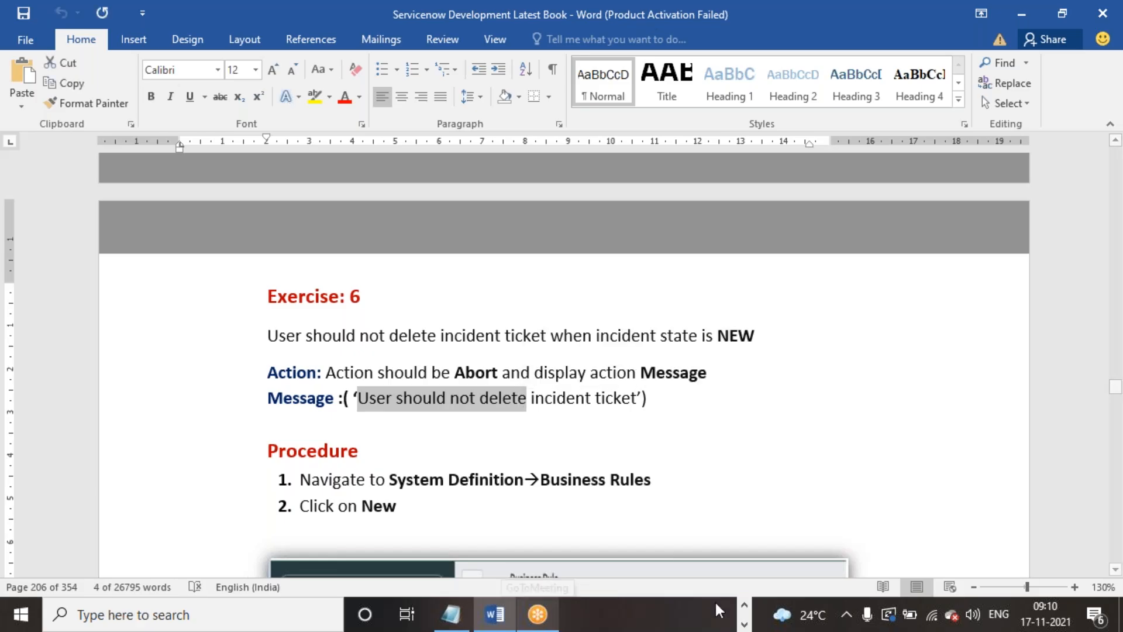
left_click(744, 612)
left_click(744, 608)
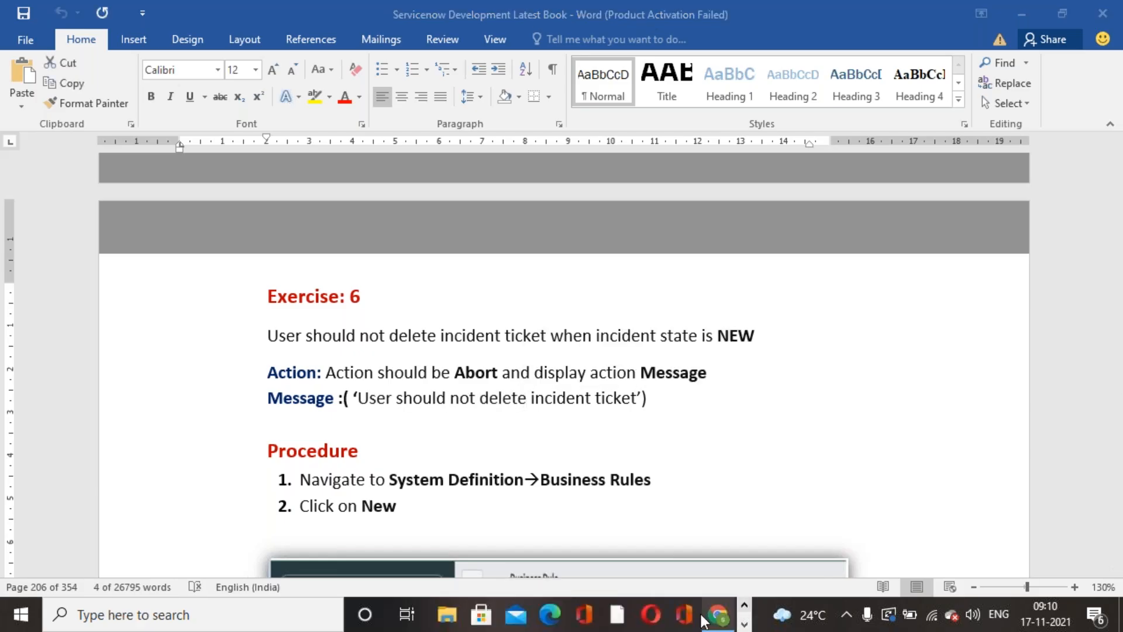
left_click(719, 614)
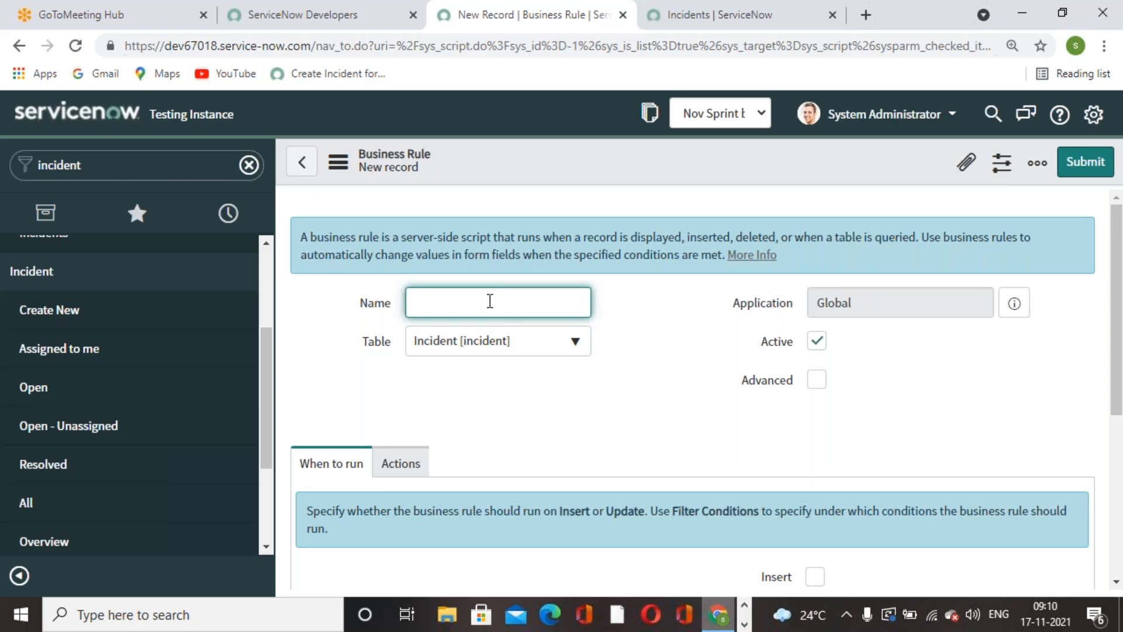
key("ctrl+v")
left_click(624, 378)
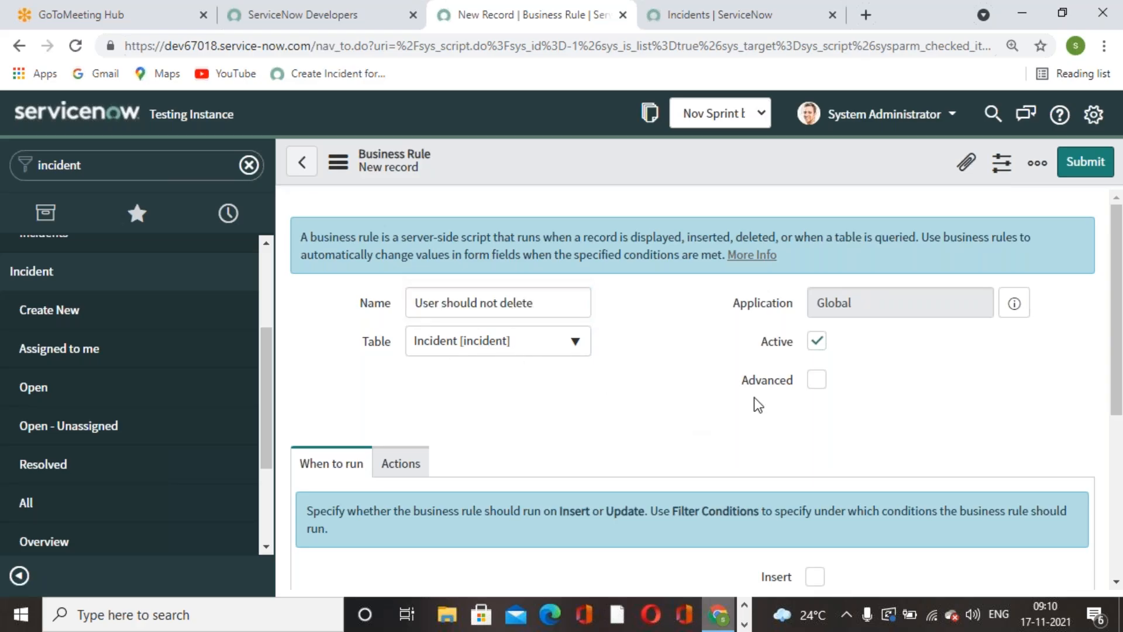
- Enable the Advanced option for the business rule and set it to run on Delete
left_click(819, 387)
scroll(609, 496, "down", 3)
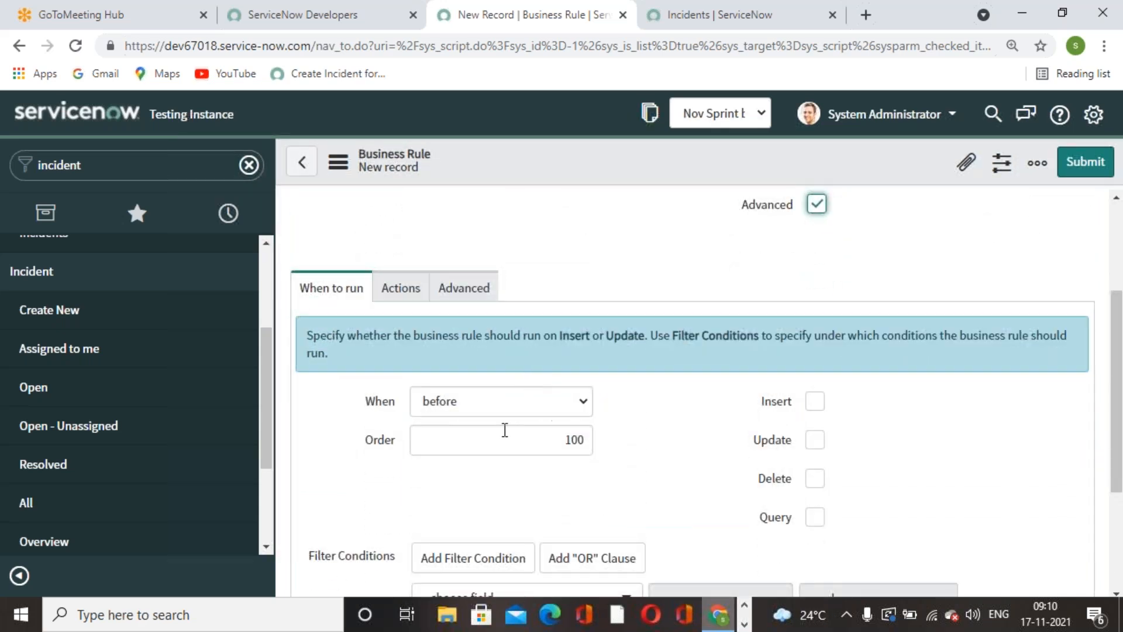
scroll(562, 404, "up", 3)
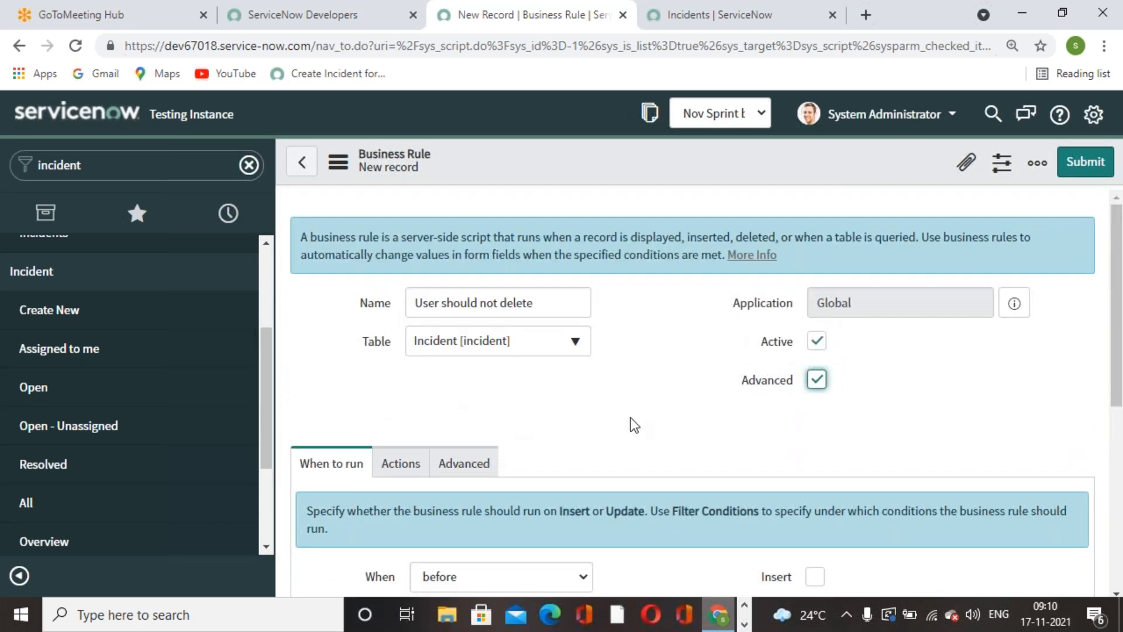
scroll(632, 425, "down", 3)
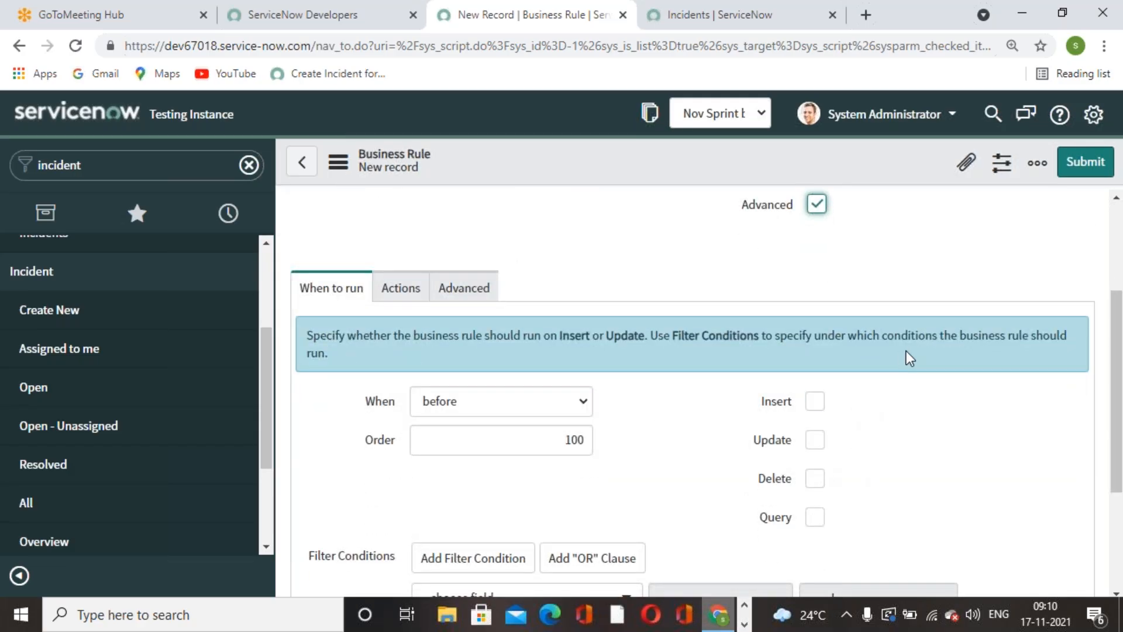
left_click(817, 479)
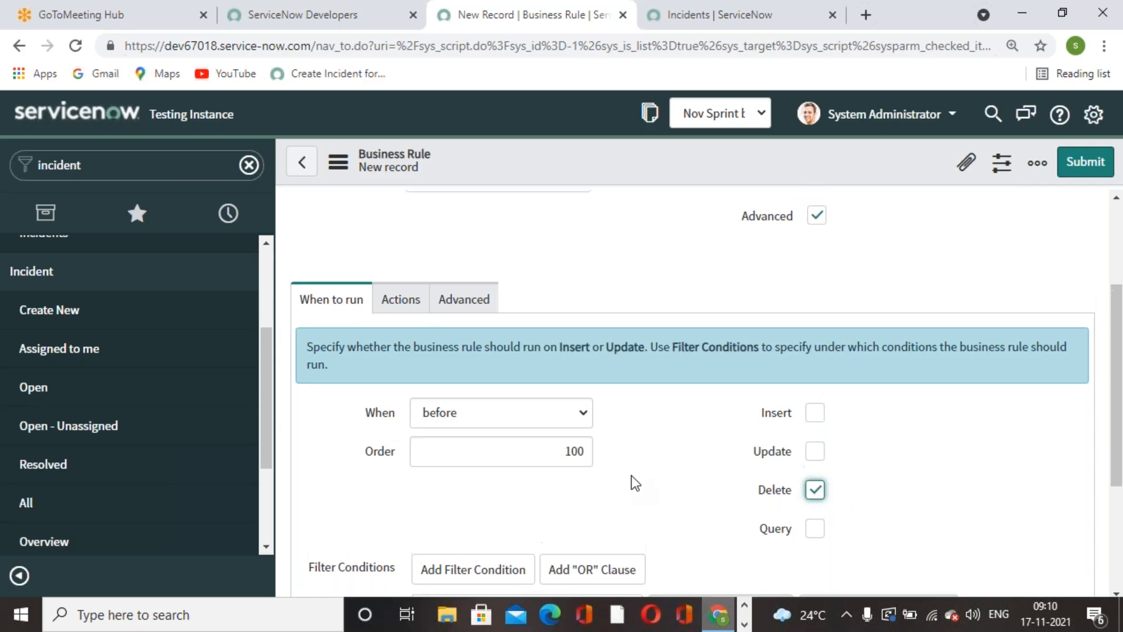
scroll(631, 475, "up", 3)
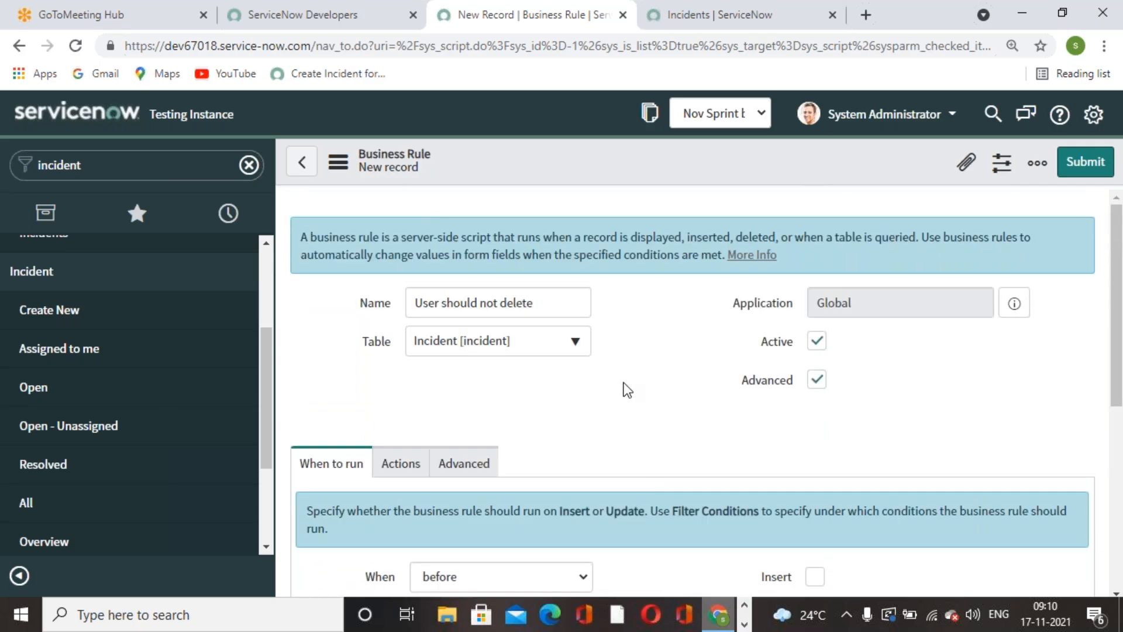
- Set the business rule's filter condition to State is New
scroll(624, 388, "down", 4)
left_click(631, 514)
type("st")
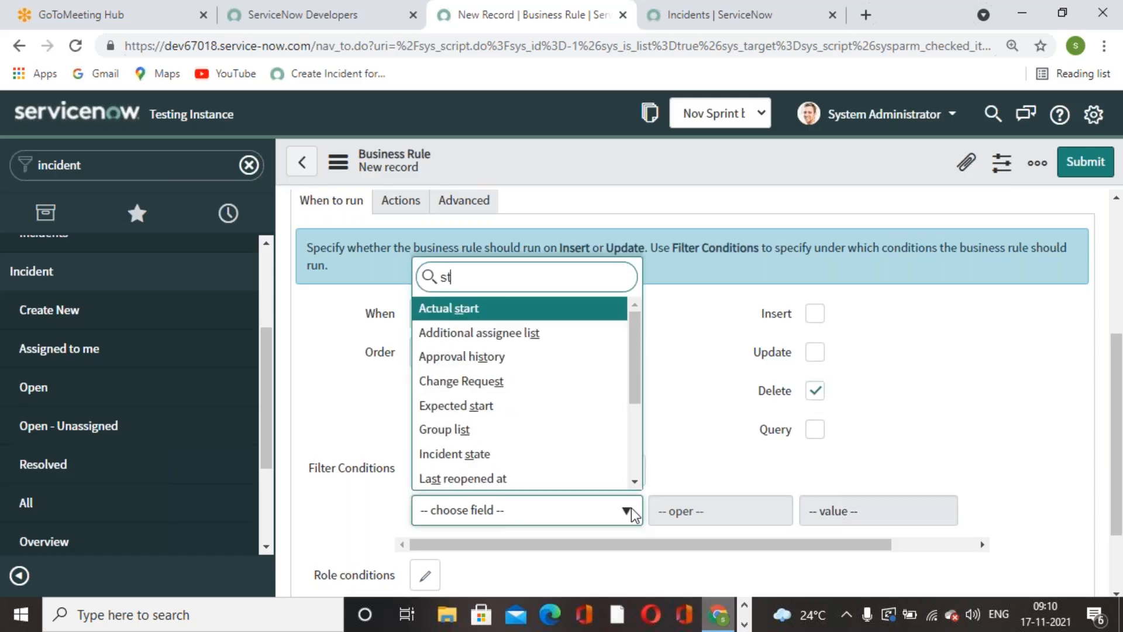
type("ate")
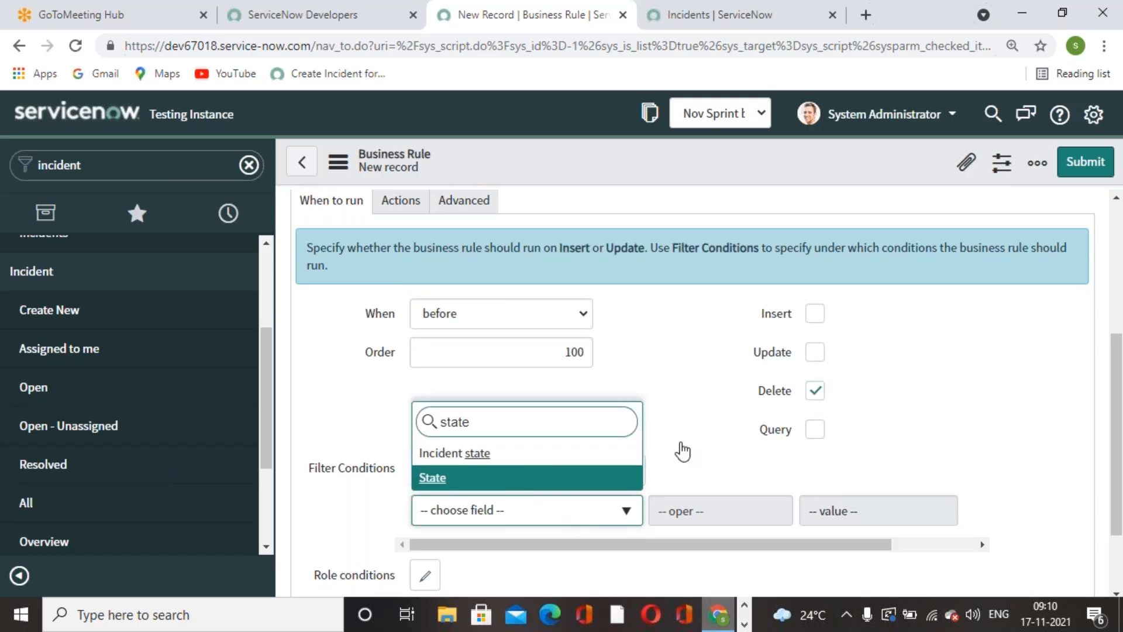
key("Return")
left_click(876, 519)
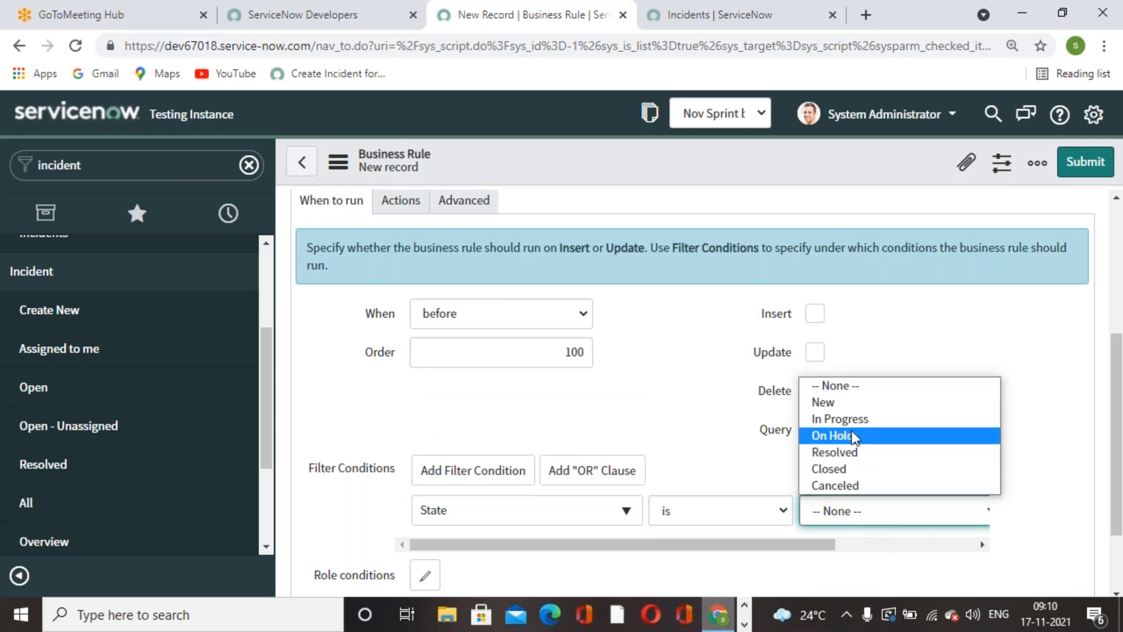
left_click(843, 402)
scroll(896, 451, "up", 4)
scroll(897, 456, "down", 5)
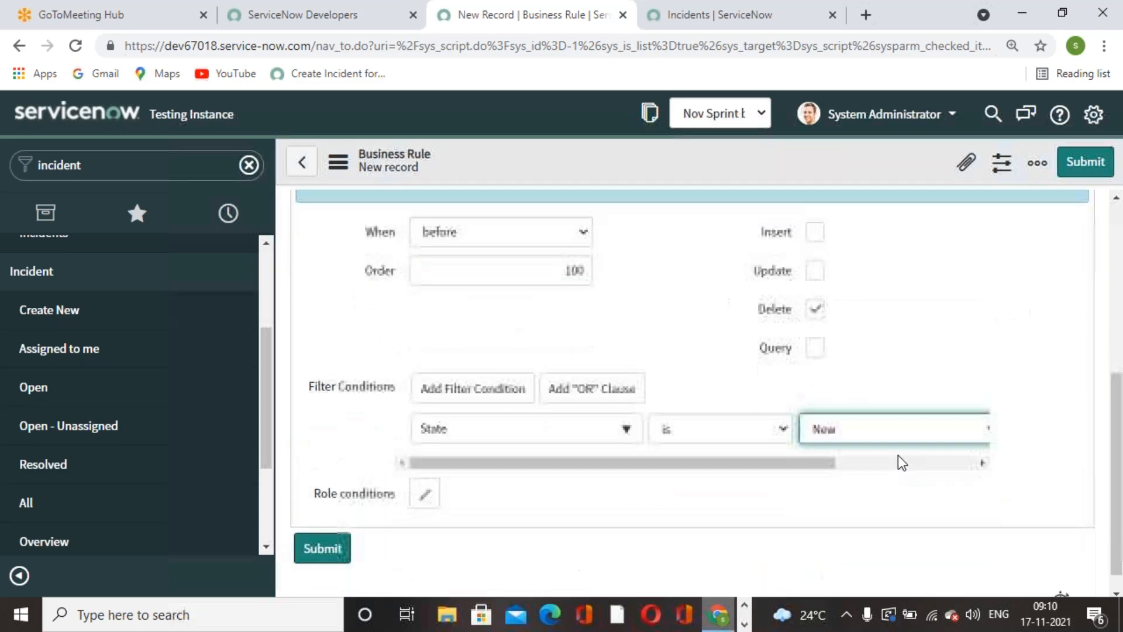
- Enable Add message in the business rule's actions
scroll(640, 468, "up", 4)
left_click(409, 359)
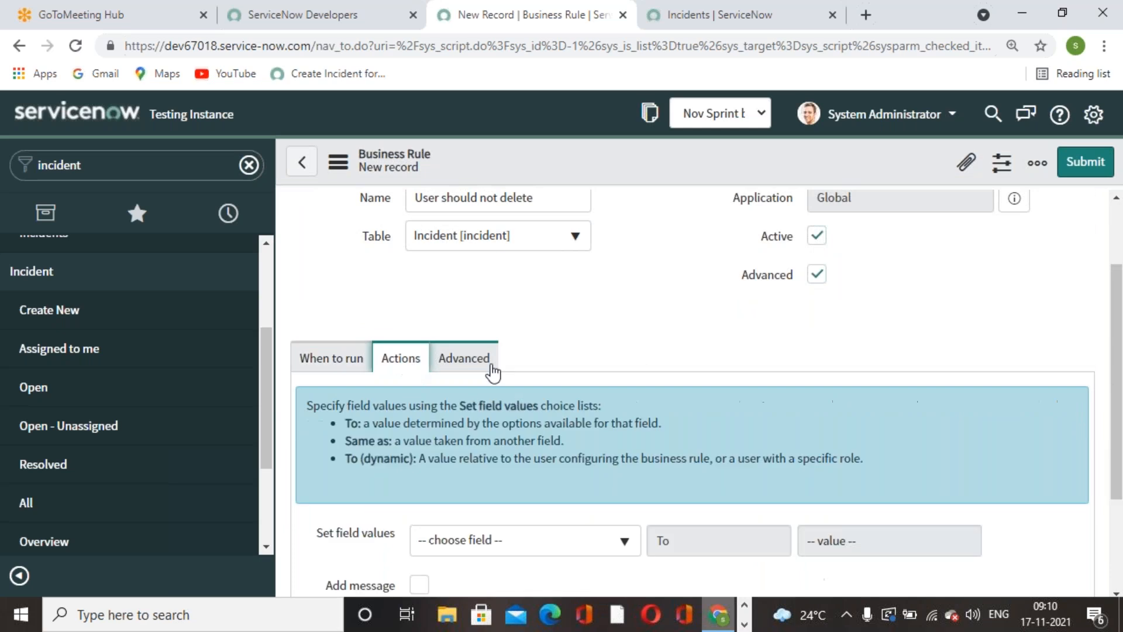
scroll(633, 402, "down", 3)
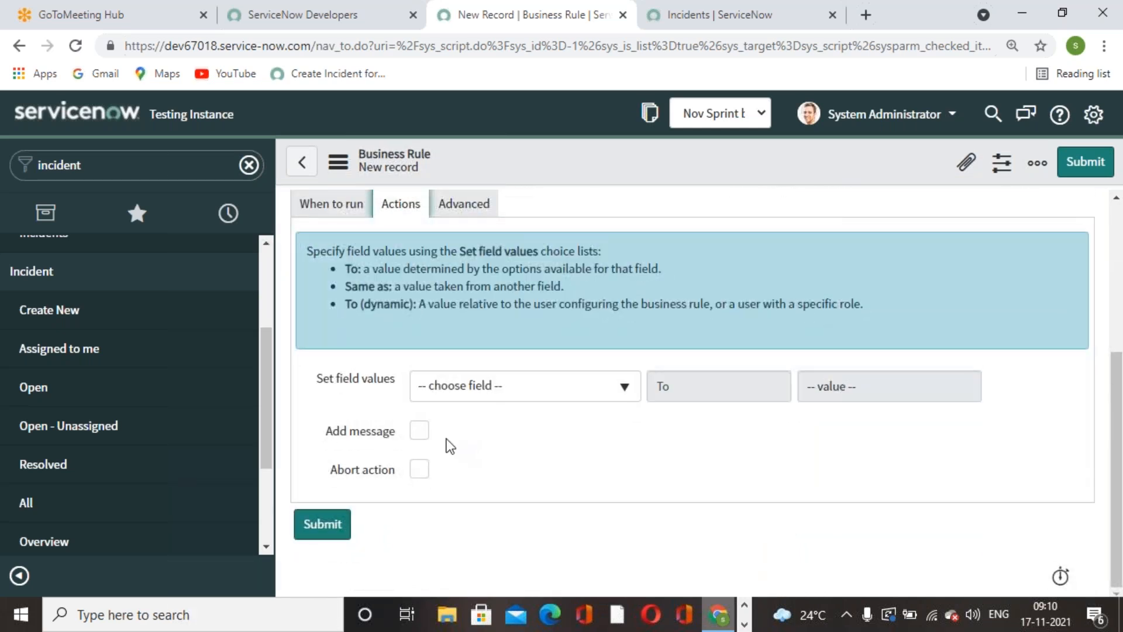
left_click(419, 431)
- Copy the Exercise 6 message text from the Word document and return to the business rule's message field
left_click(744, 625)
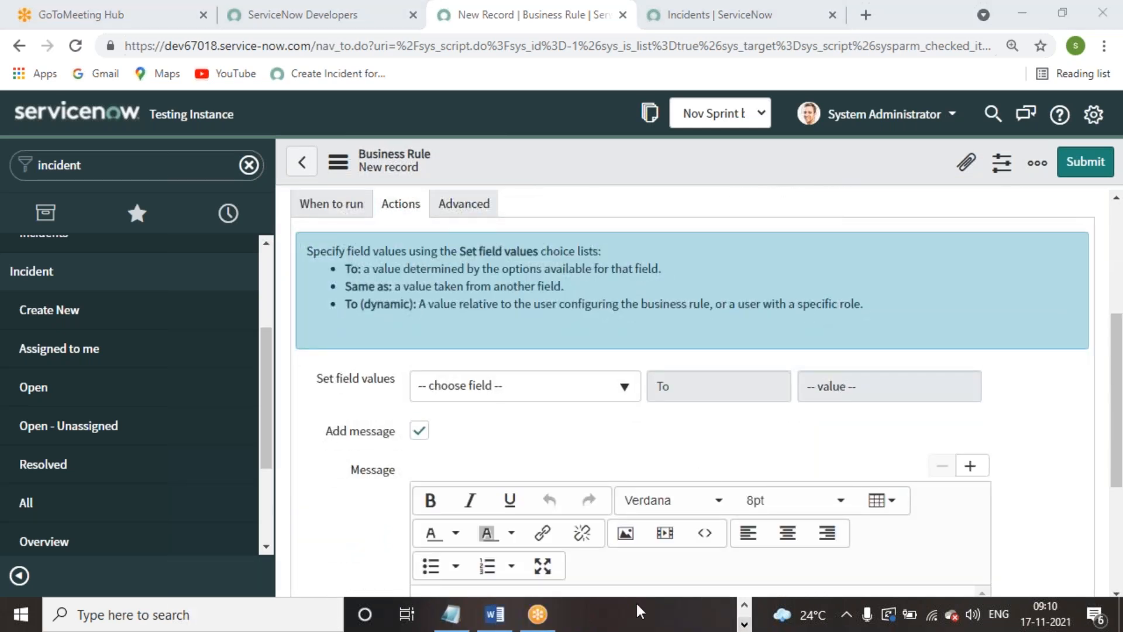
left_click(502, 617)
left_click(559, 452)
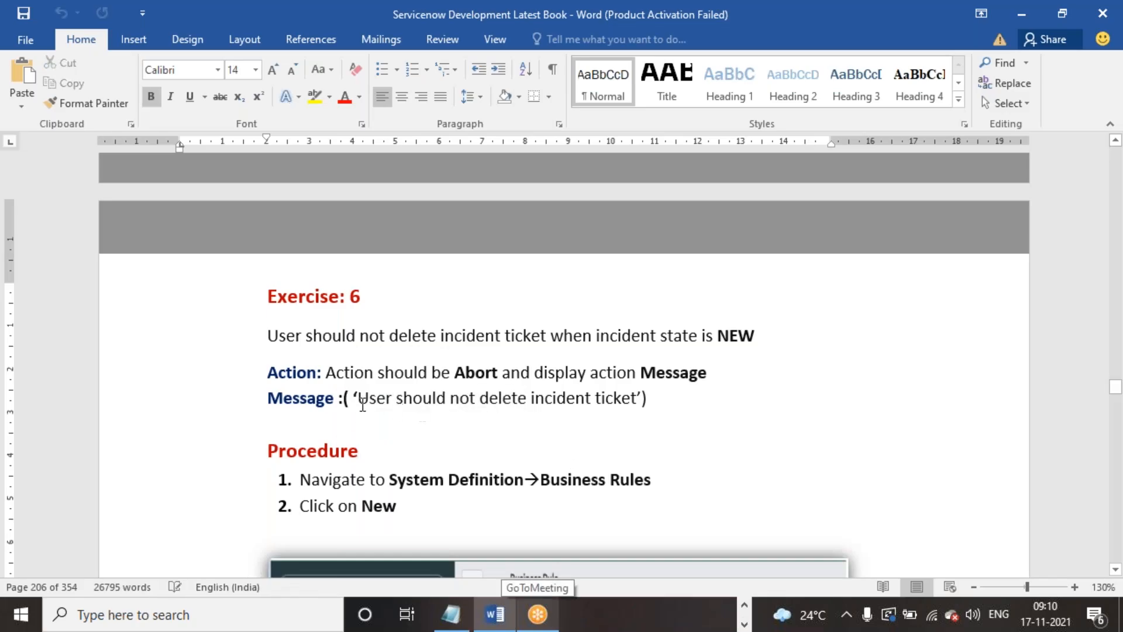
left_click_drag(355, 400, 642, 401)
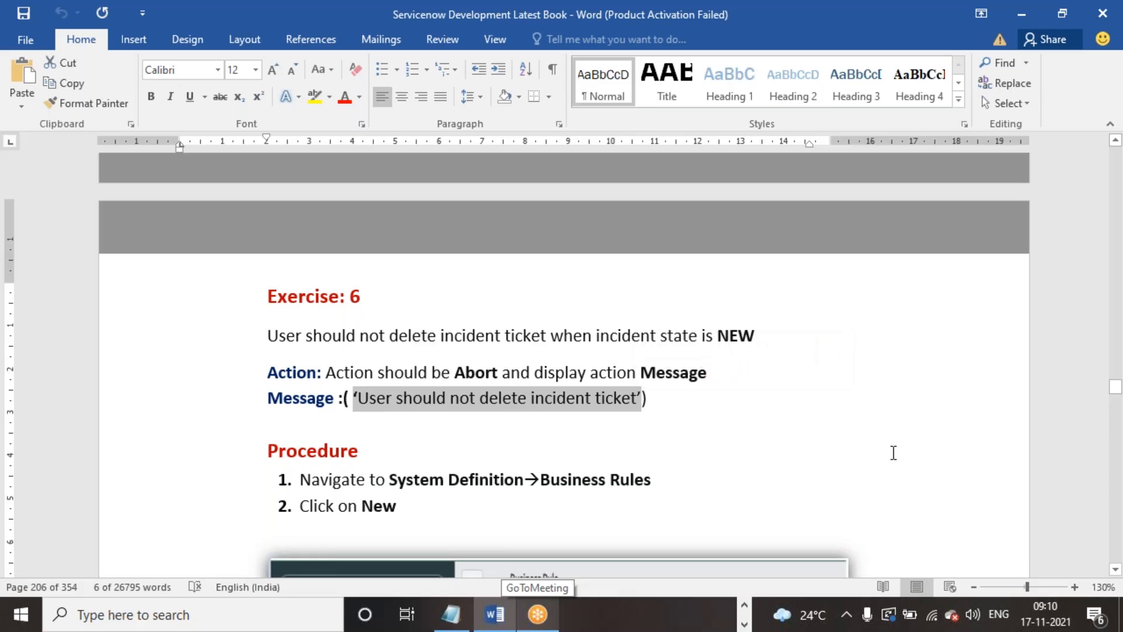
key("alt+Tab")
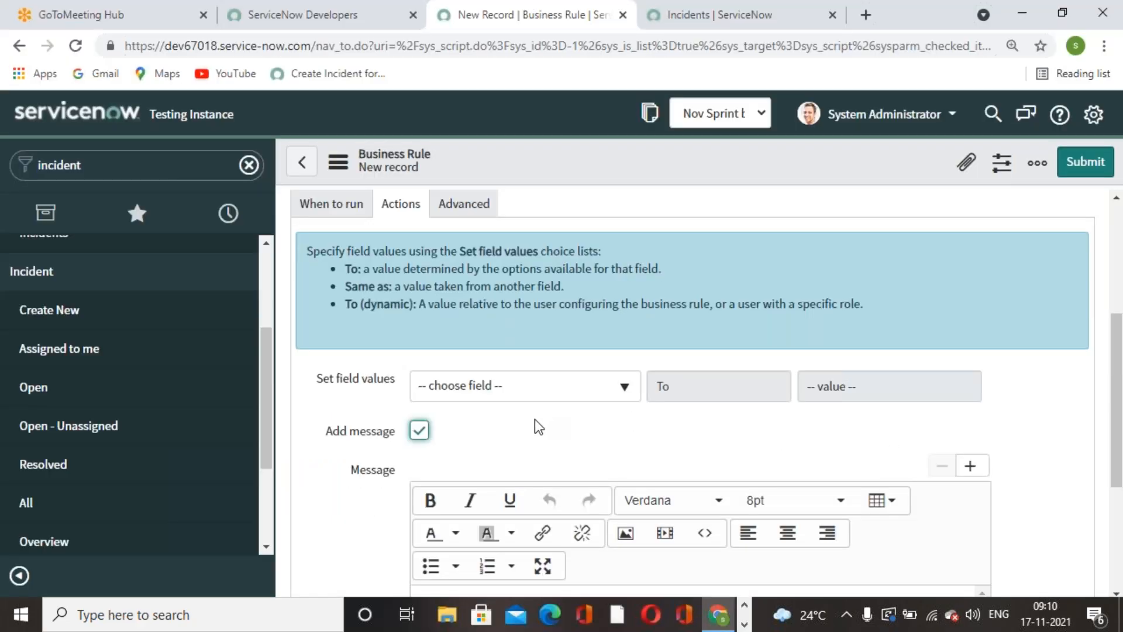
scroll(536, 426, "down", 3)
scroll(503, 399, "up", 5)
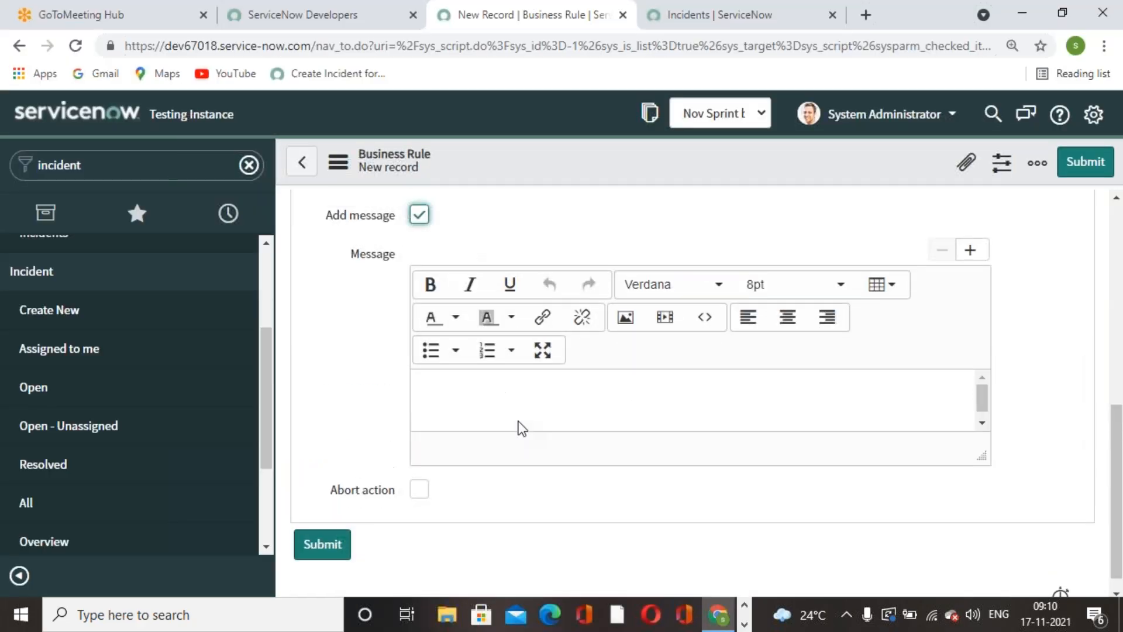
- Switch to the Word document, append "in NEW State" to the Exercise 6 message, and copy the extended message
key("alt+Tab")
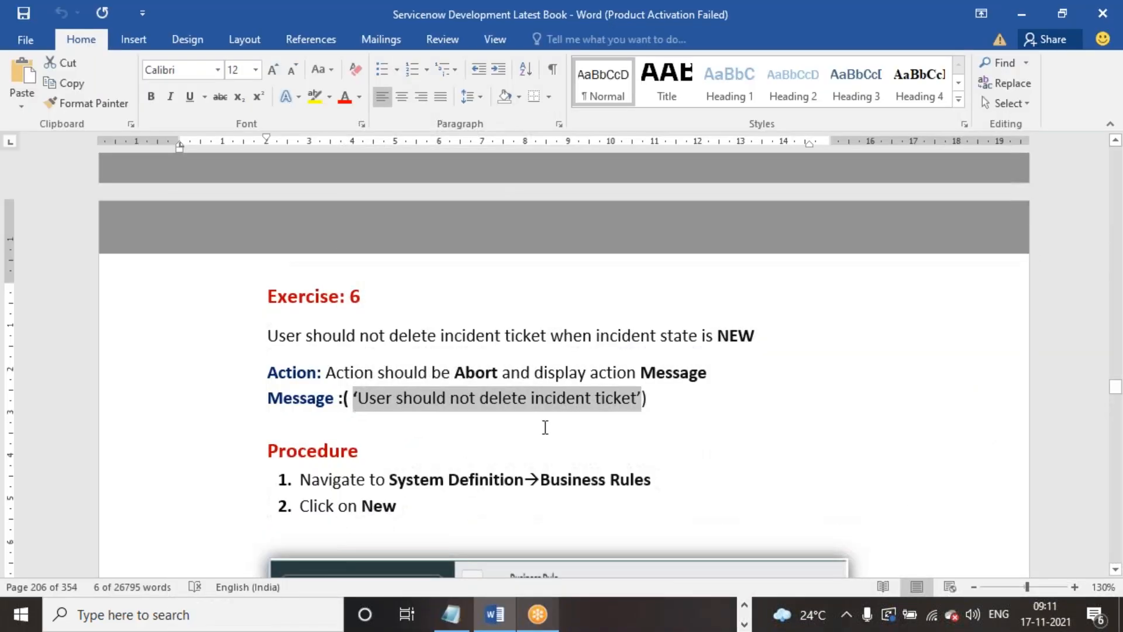
left_click(639, 400)
type("in ")
type("NEW State")
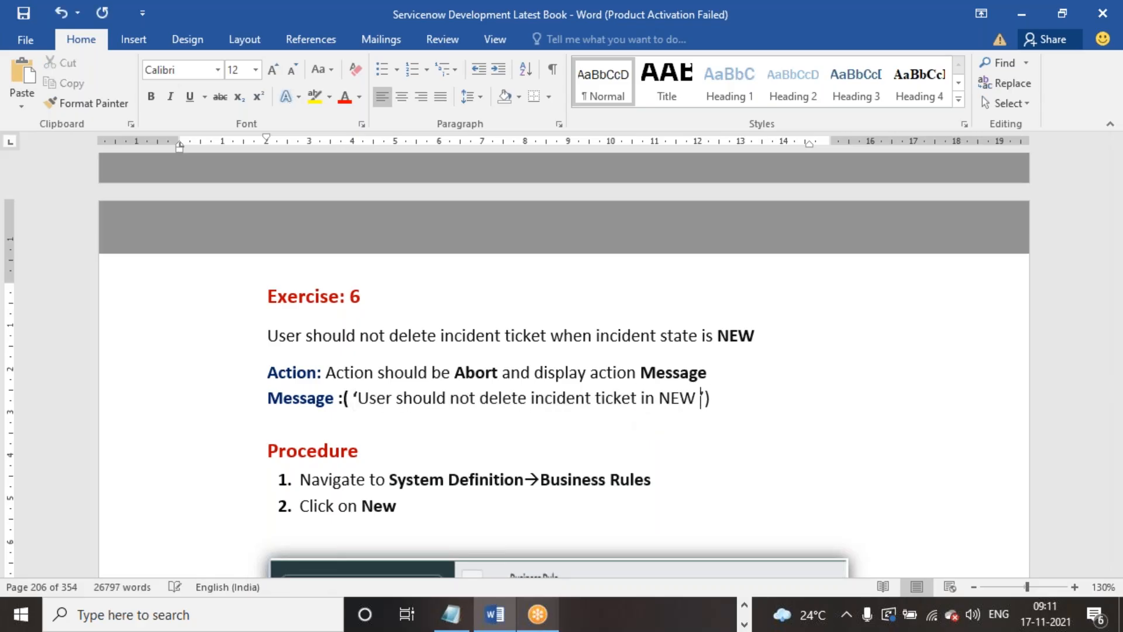
left_click(789, 422)
left_click_drag(745, 398, 339, 397)
key("ctrl+c")
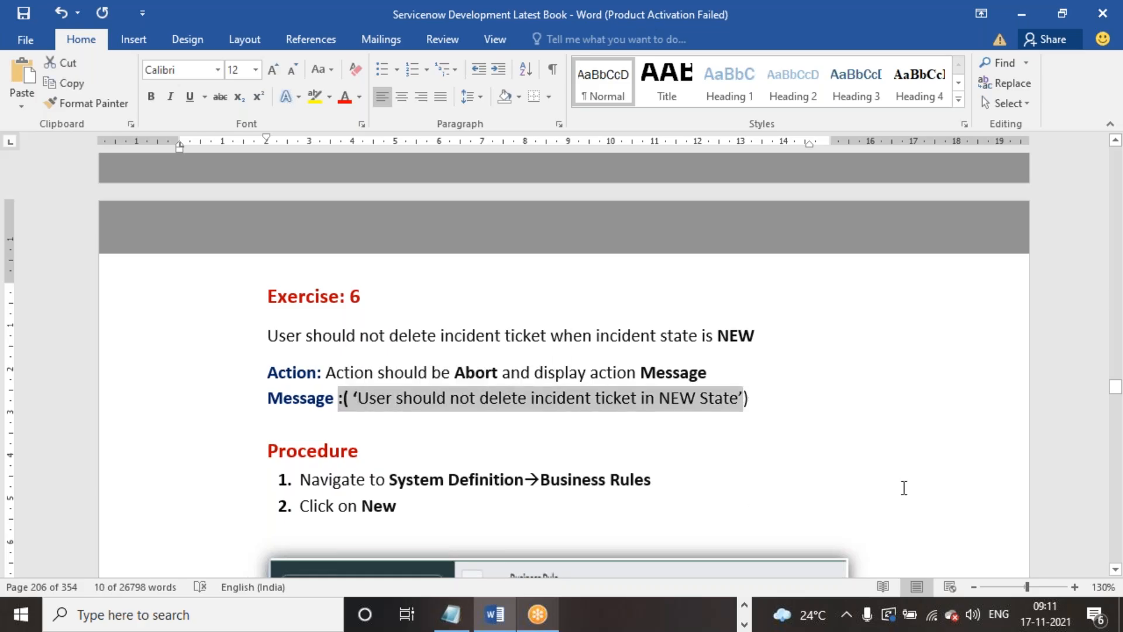
- Return to the business rule in the browser and disable Add message in its actions
key("alt+Tab")
scroll(750, 454, "down", 4)
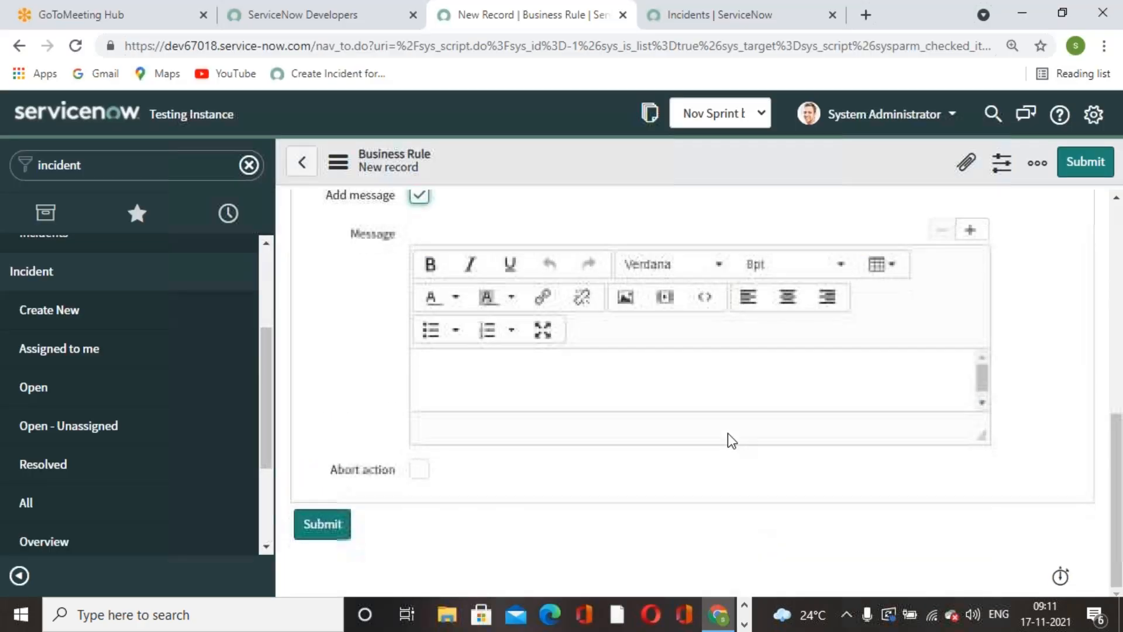
scroll(654, 455, "up", 5)
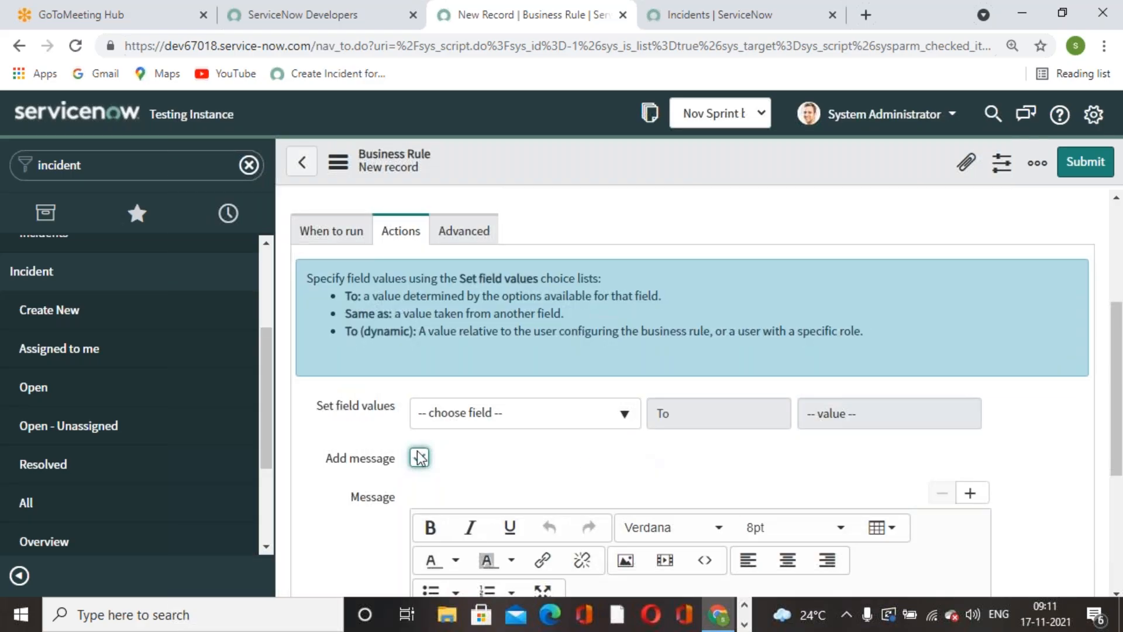
left_click(420, 457)
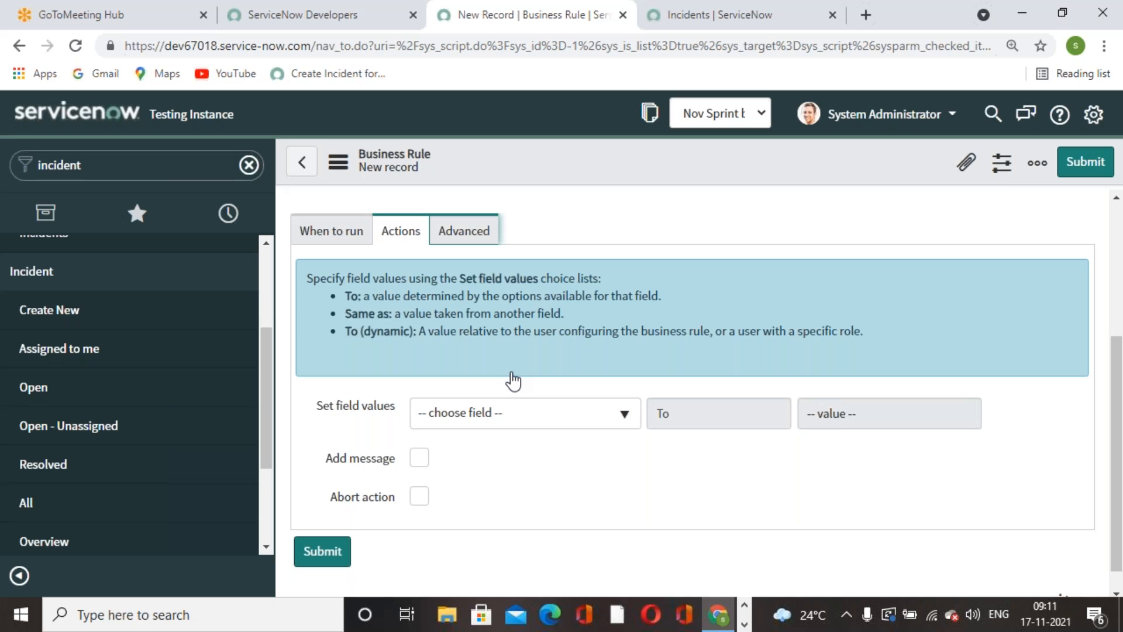
- Replace the placeholder comment in the business rule's advanced script with current.setAbortAction(true);
left_click(465, 229)
left_click_drag(636, 370, 498, 356)
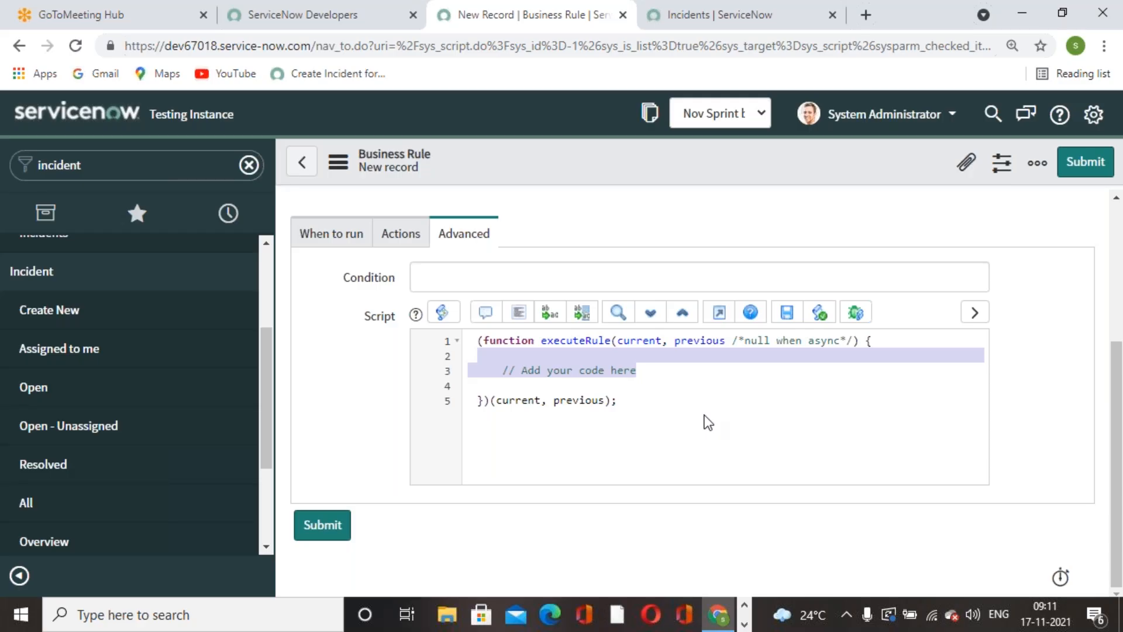
left_click(654, 371)
left_click_drag(649, 371, 506, 374)
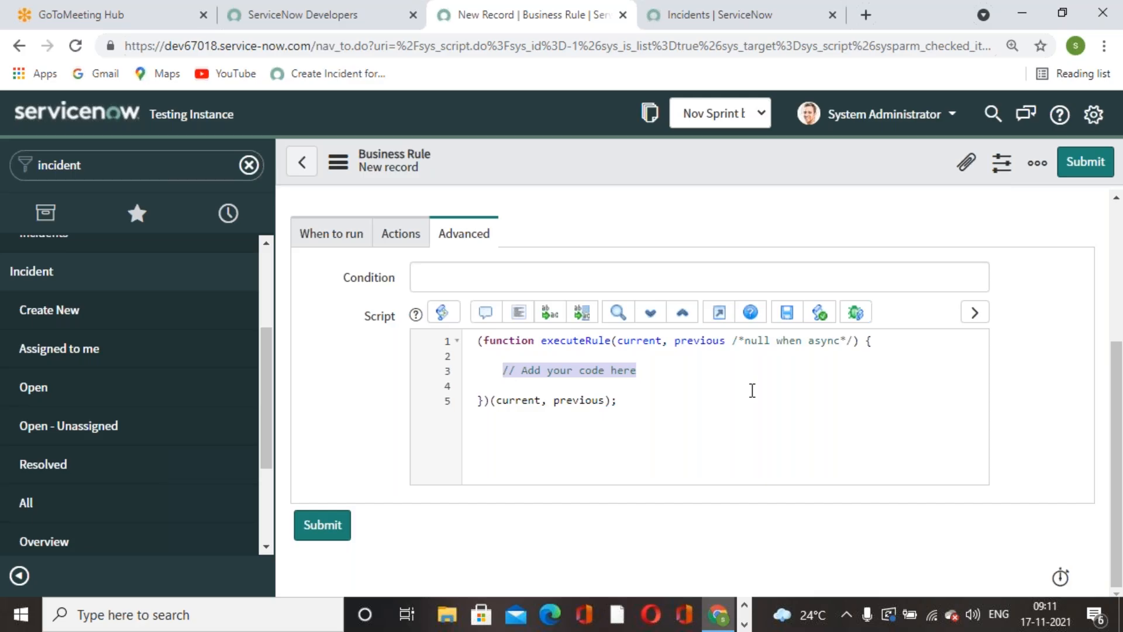
type("current.set")
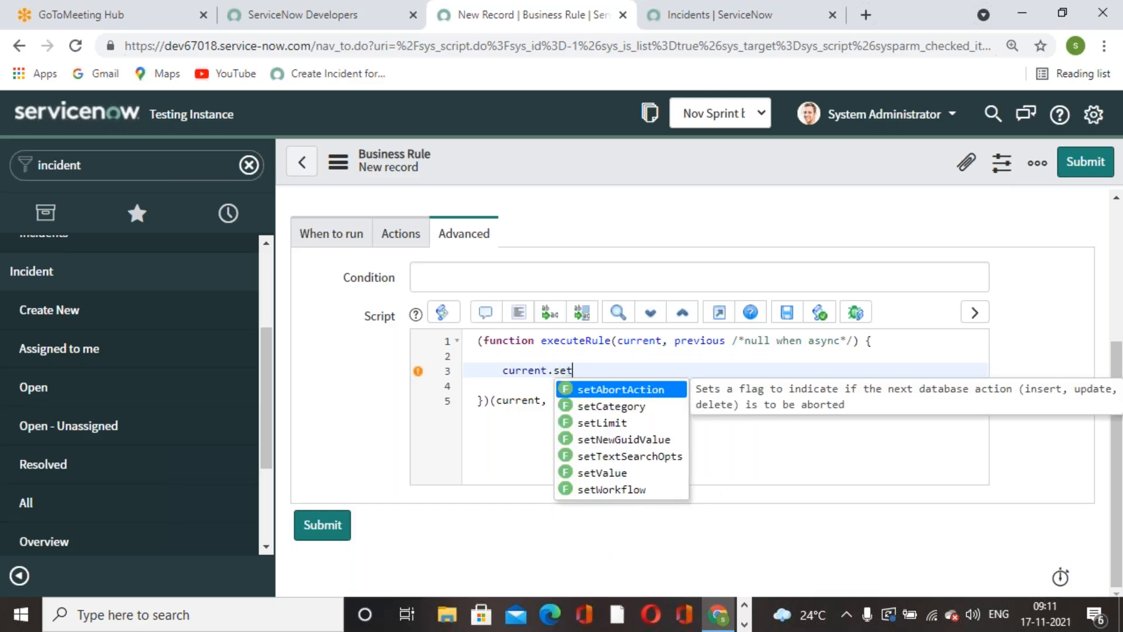
left_click(639, 389)
type("true)")
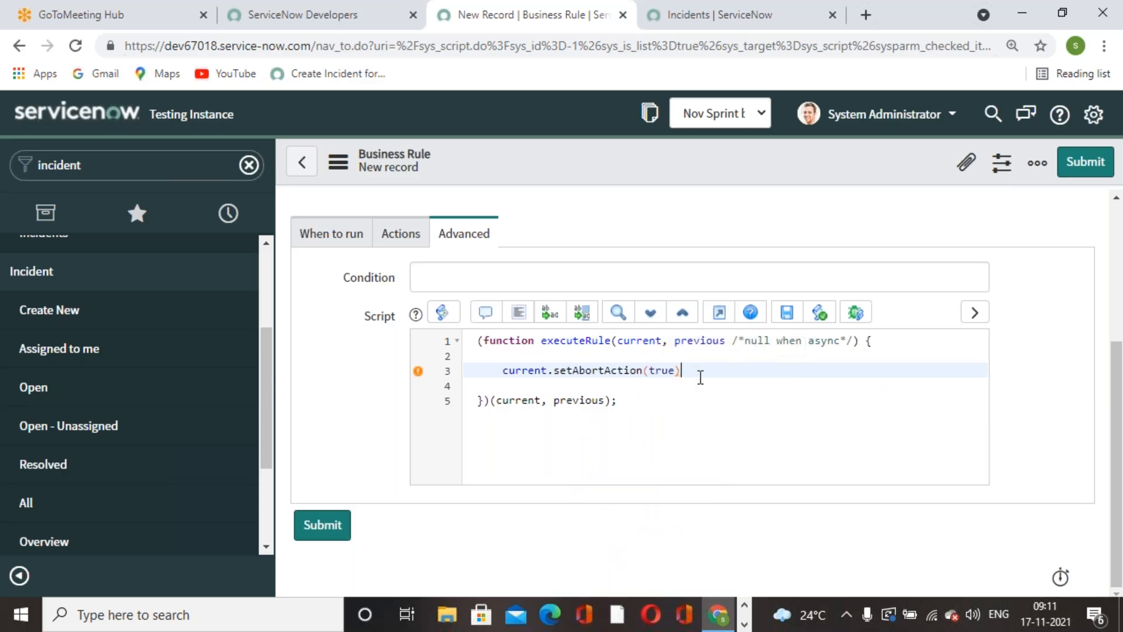
type(";")
- Add the line gs.addErrorMessage('User should not delete incident ticket in NEW State'); below the abort statement, using the copied message
key("Return")
key("Return")
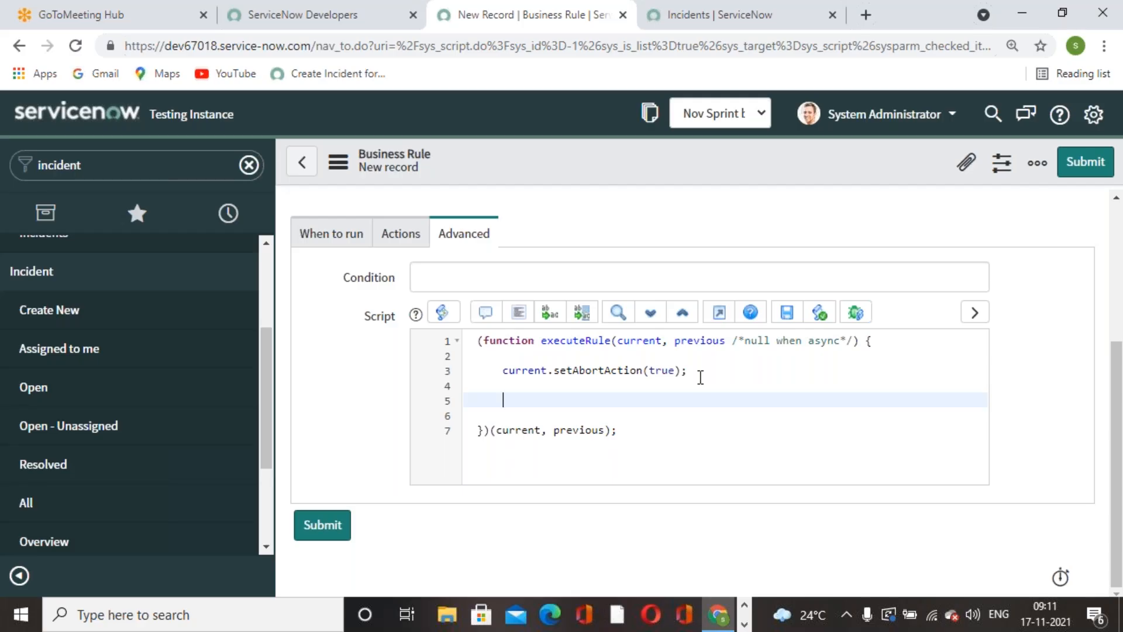
key("BackSpace")
key("BackSpace")
type(".addErrorMessage(")
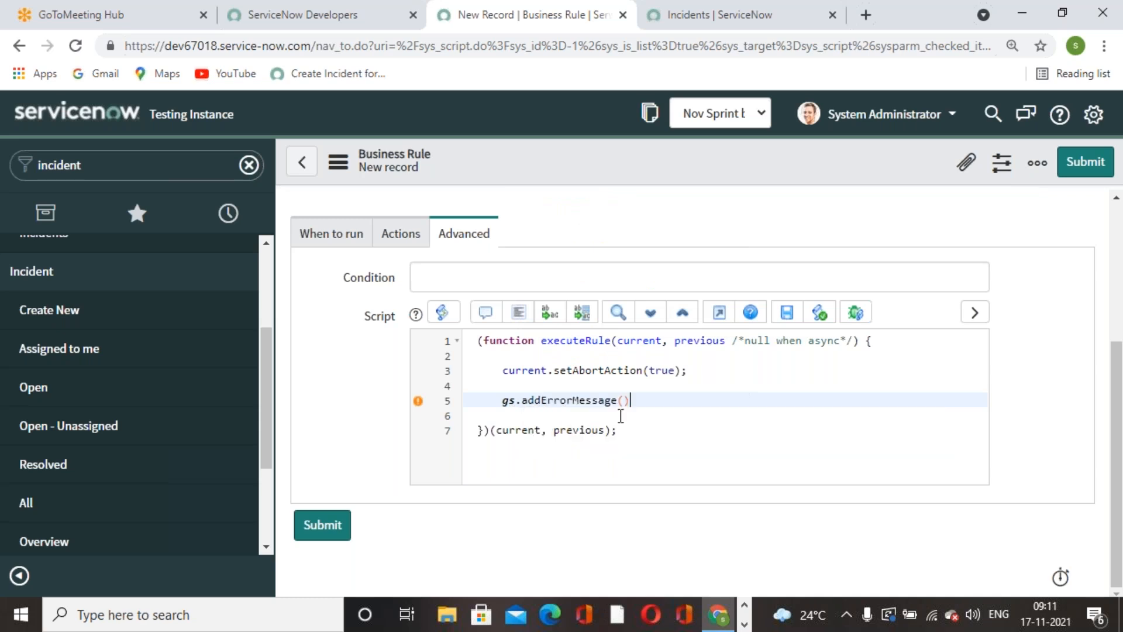
left_click(611, 419)
type("'")
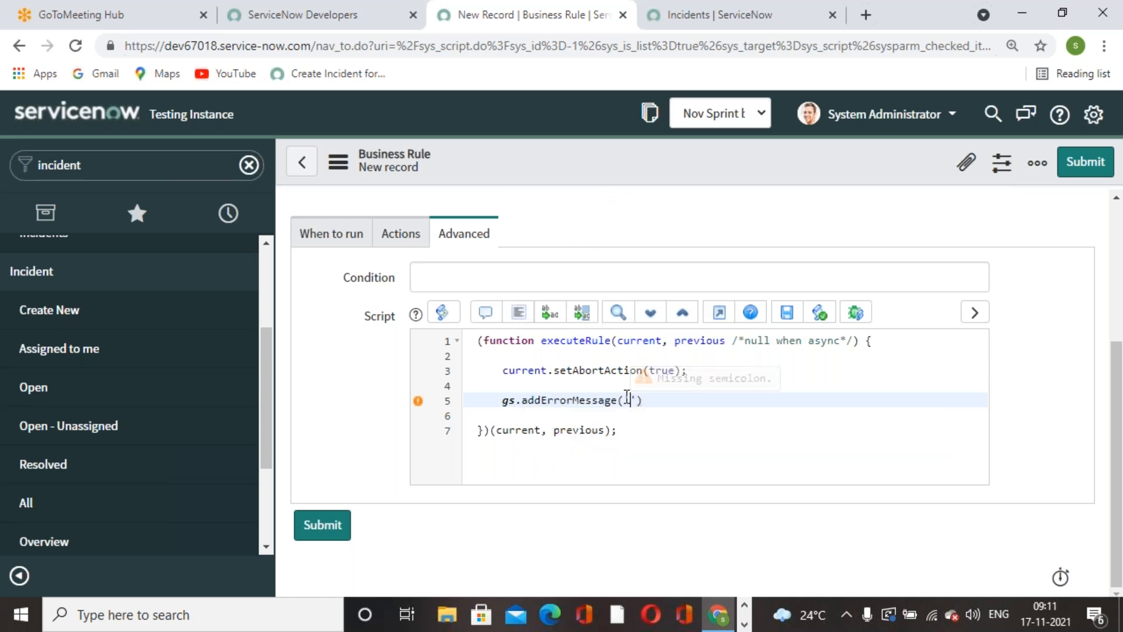
key("ctrl+v")
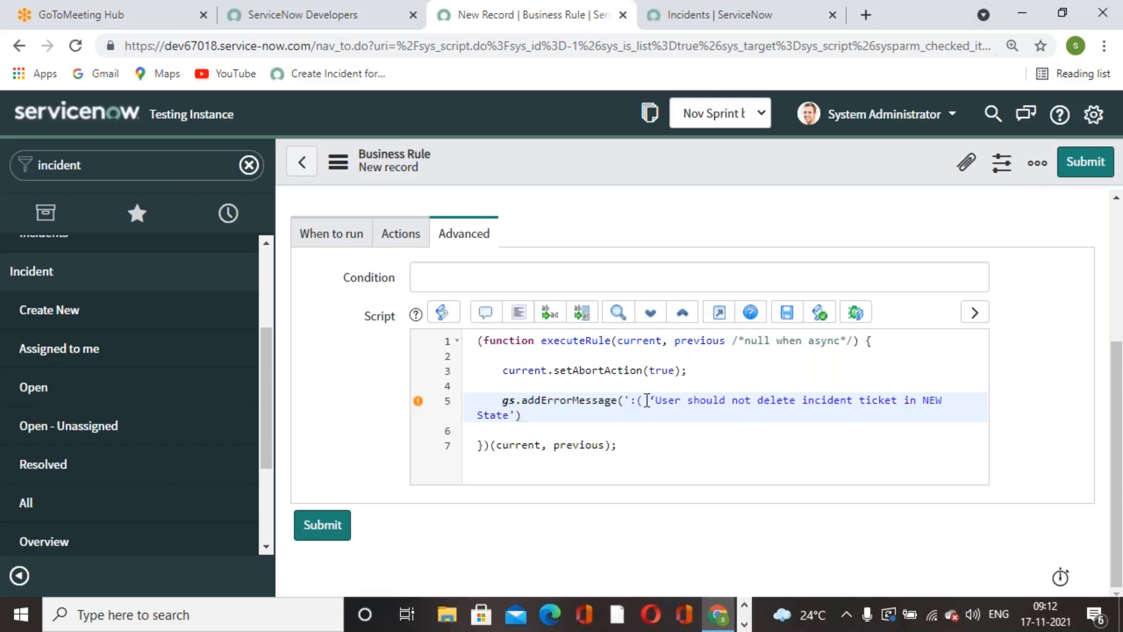
key("BackSpace")
key("BackSpace")
key("BackSpace")
key("BackSpace")
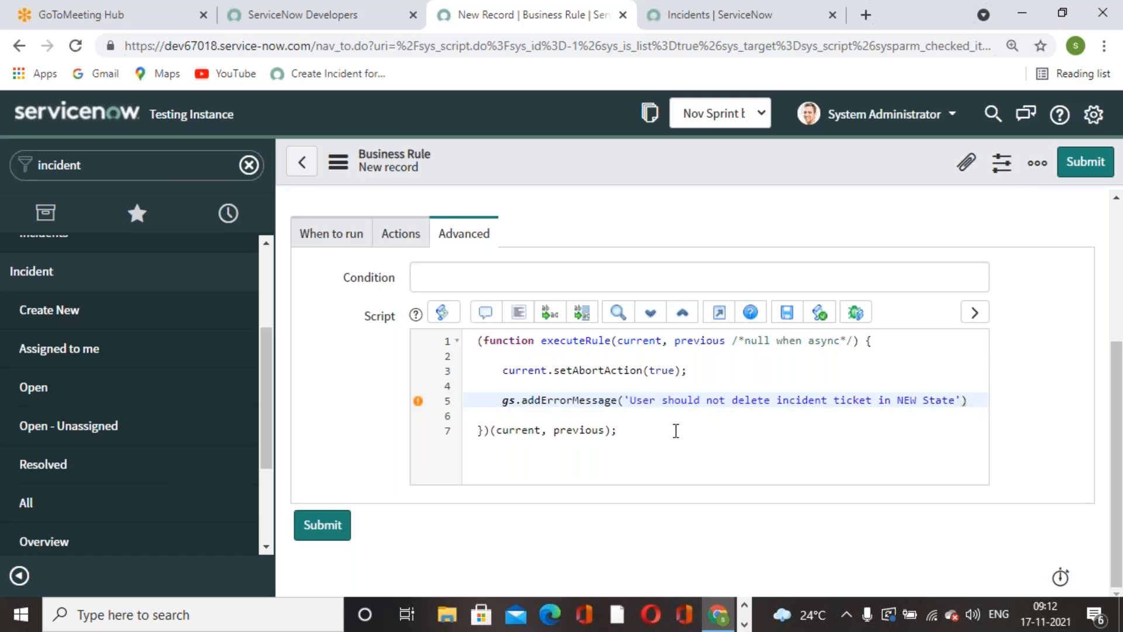
left_click(970, 399)
type(";")
- Save the business rule and duplicate its browser tab
right_click(719, 160)
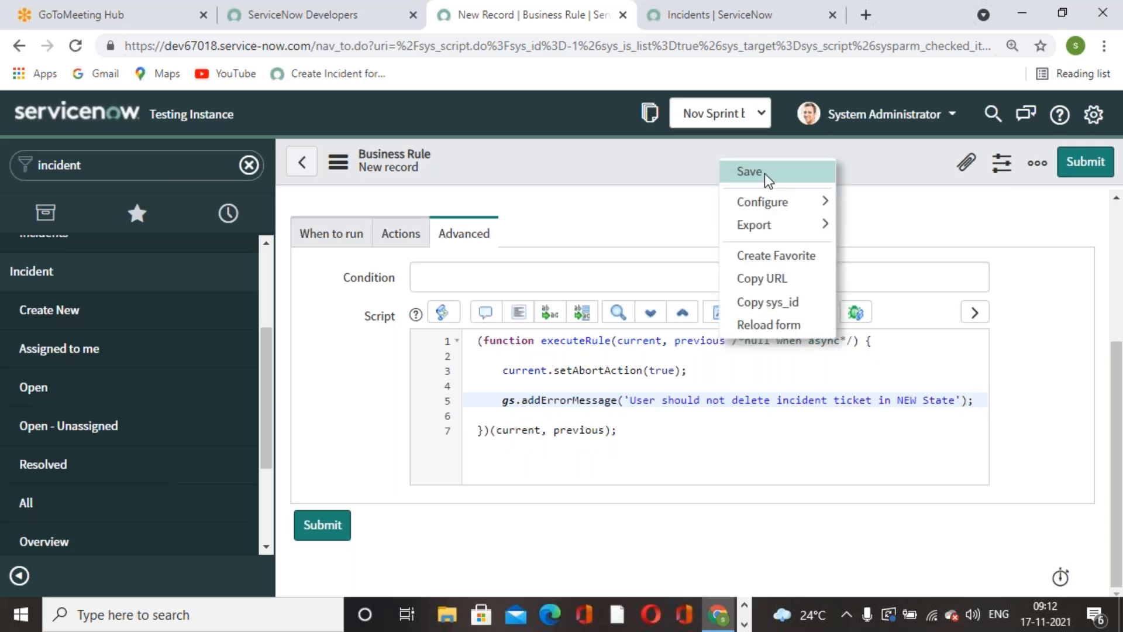
left_click(764, 173)
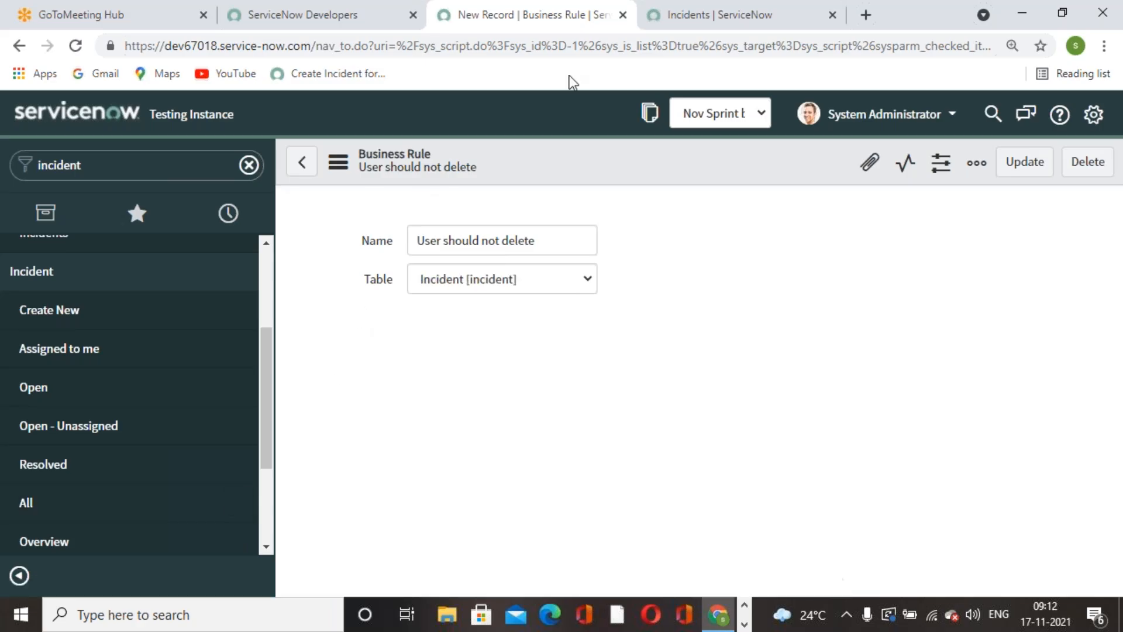
right_click(556, 27)
left_click(599, 155)
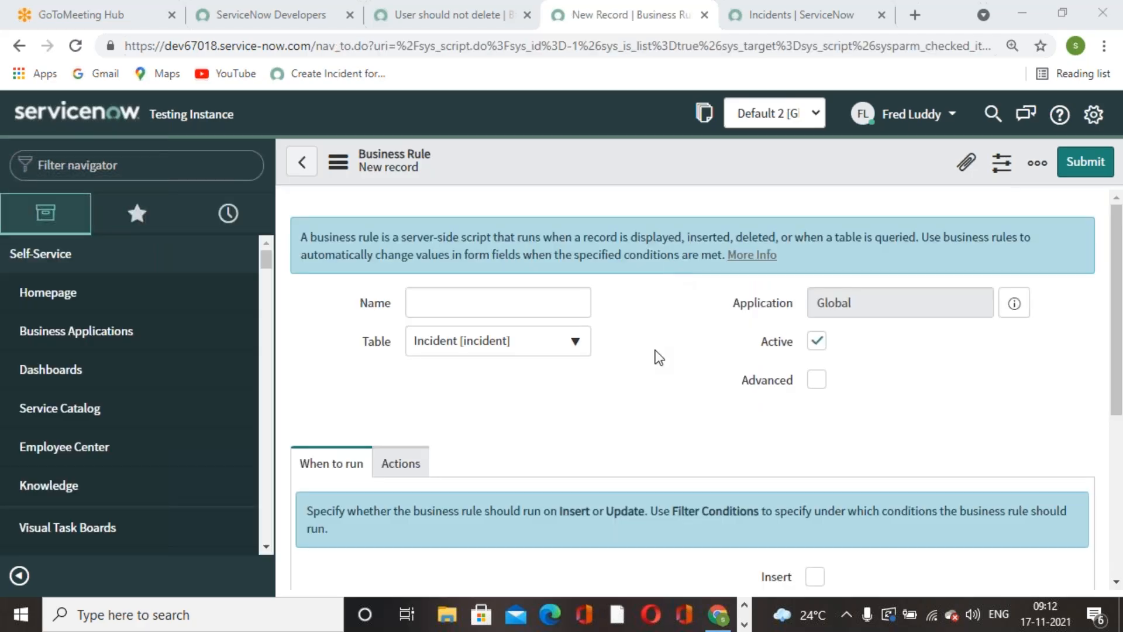
- Filter the navigator for "incident" and open the list of all incidents
scroll(655, 349, "down", 5)
scroll(467, 426, "up", 1)
scroll(466, 425, "up", 4)
left_click(142, 166)
type("incident")
scroll(123, 457, "down", 3)
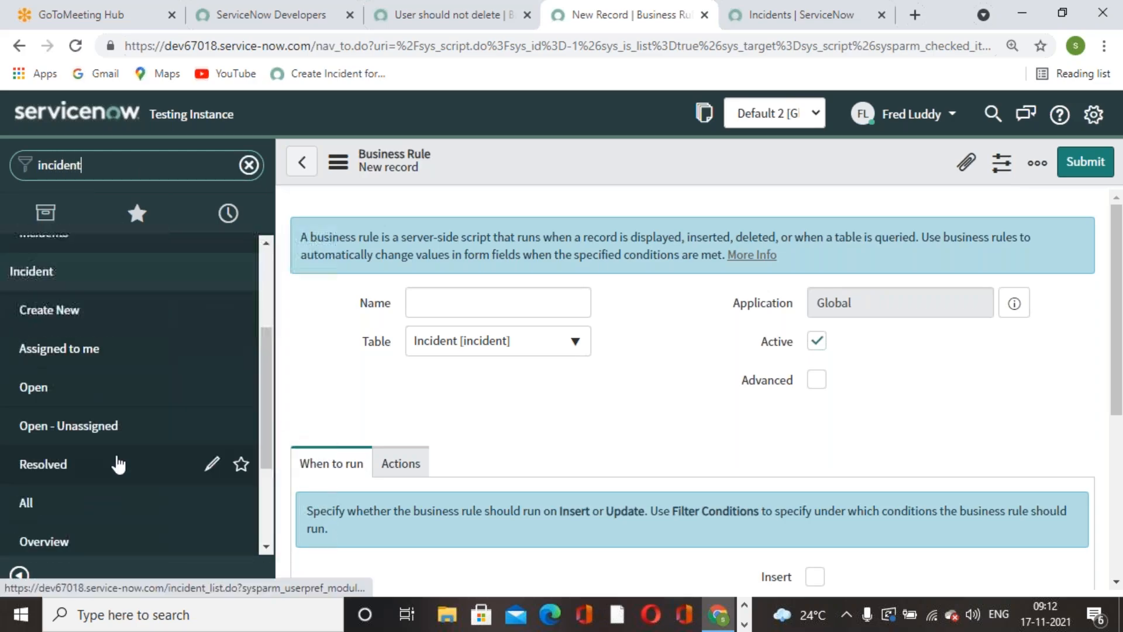
left_click(26, 502)
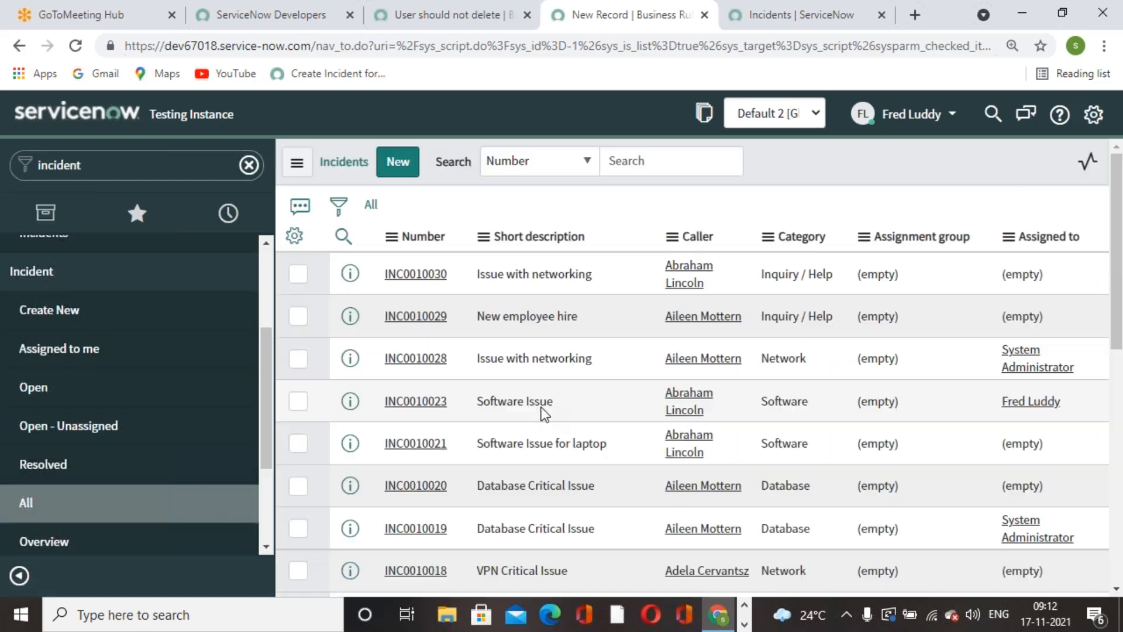
- Add the State column to the incident list, positioned between Caller and Category
scroll(669, 420, "down", 7)
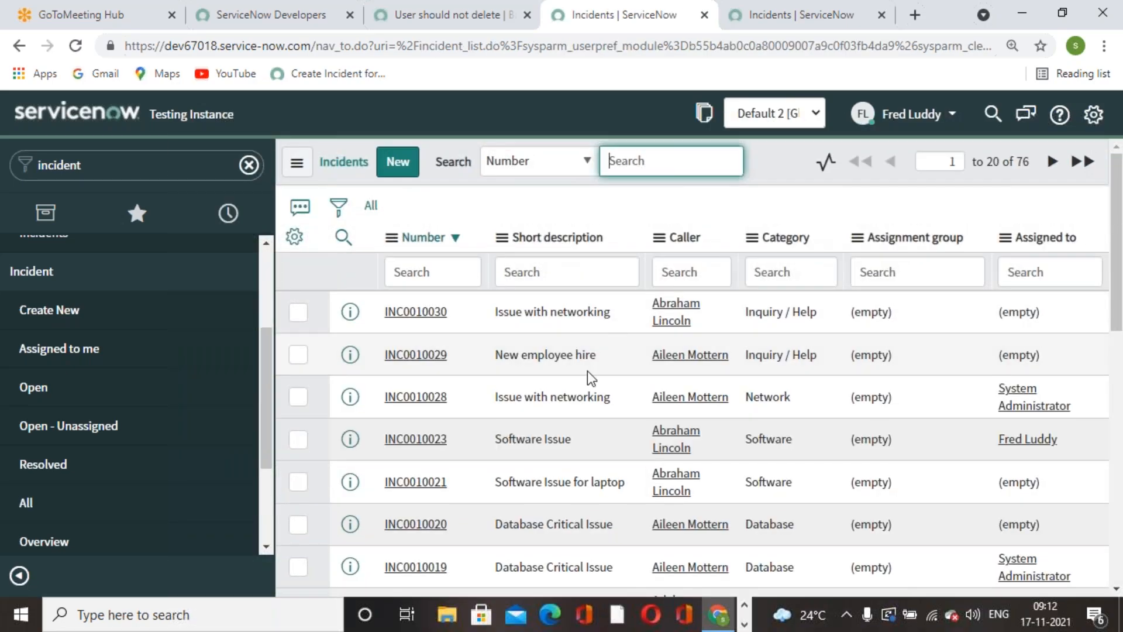
left_click(295, 237)
scroll(531, 403, "down", 18)
scroll(531, 403, "down", 3)
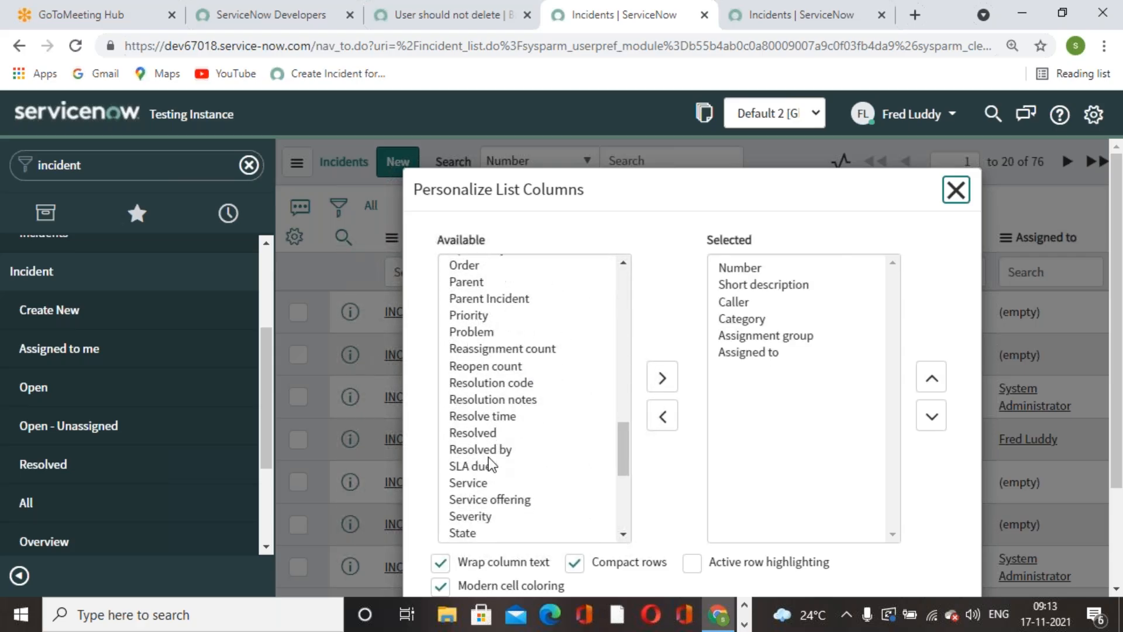
double_click(468, 477)
left_click(932, 377)
left_click(932, 378)
left_click(932, 377)
scroll(870, 394, "down", 2)
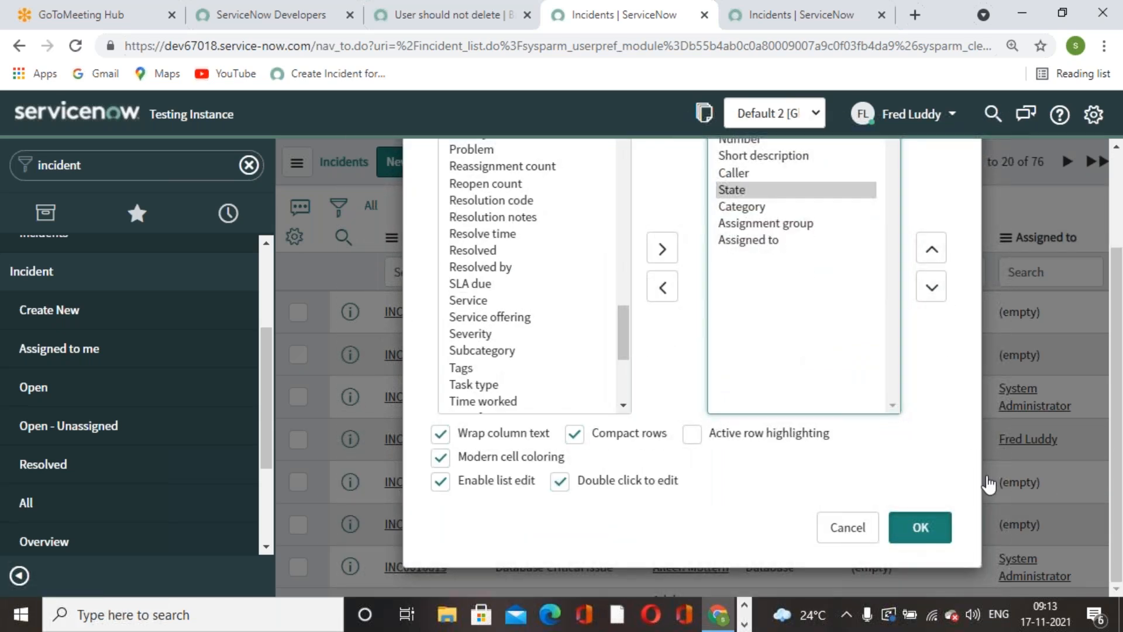
left_click(920, 527)
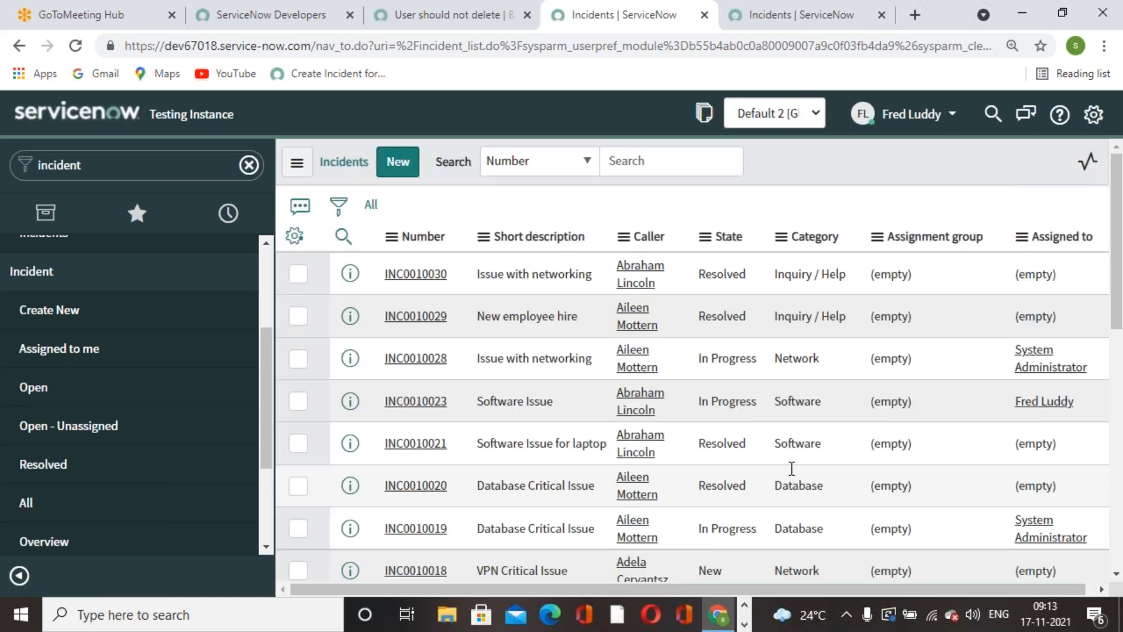
- Open the New incident "Unable to access the shared folder." and try to delete it, confirming the deletion request
scroll(628, 451, "down", 4)
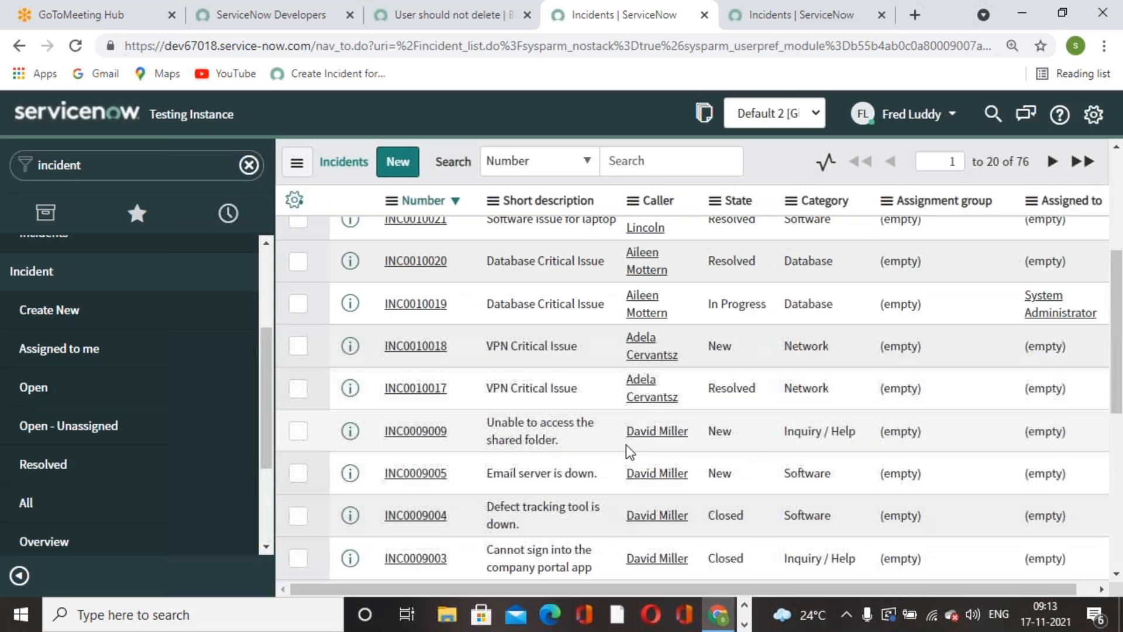
left_click(419, 432)
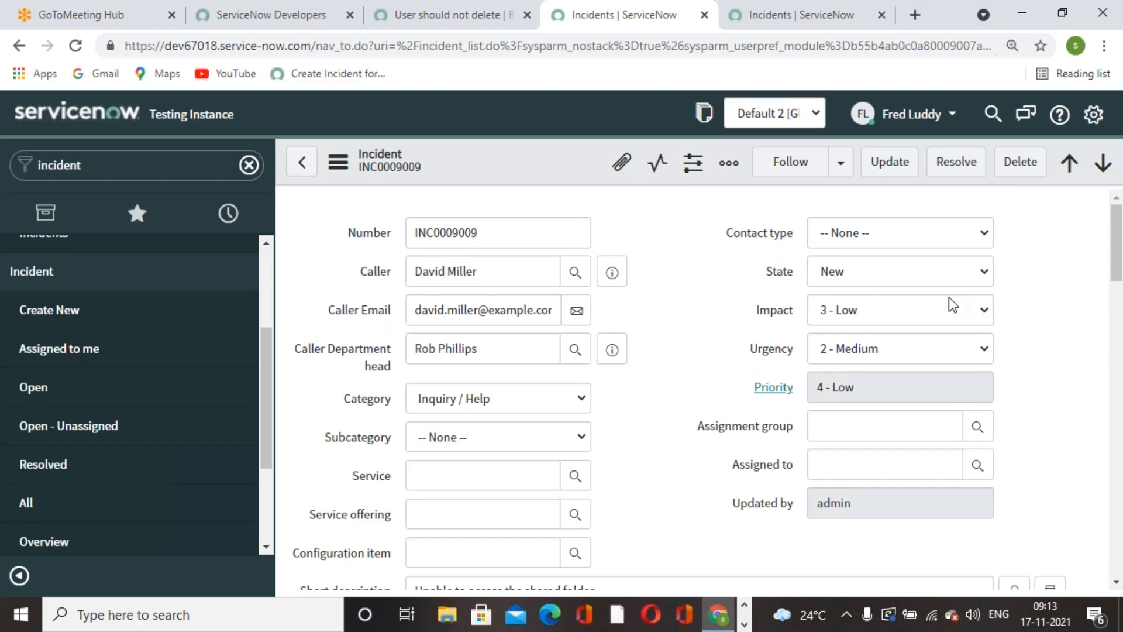
left_click(1034, 168)
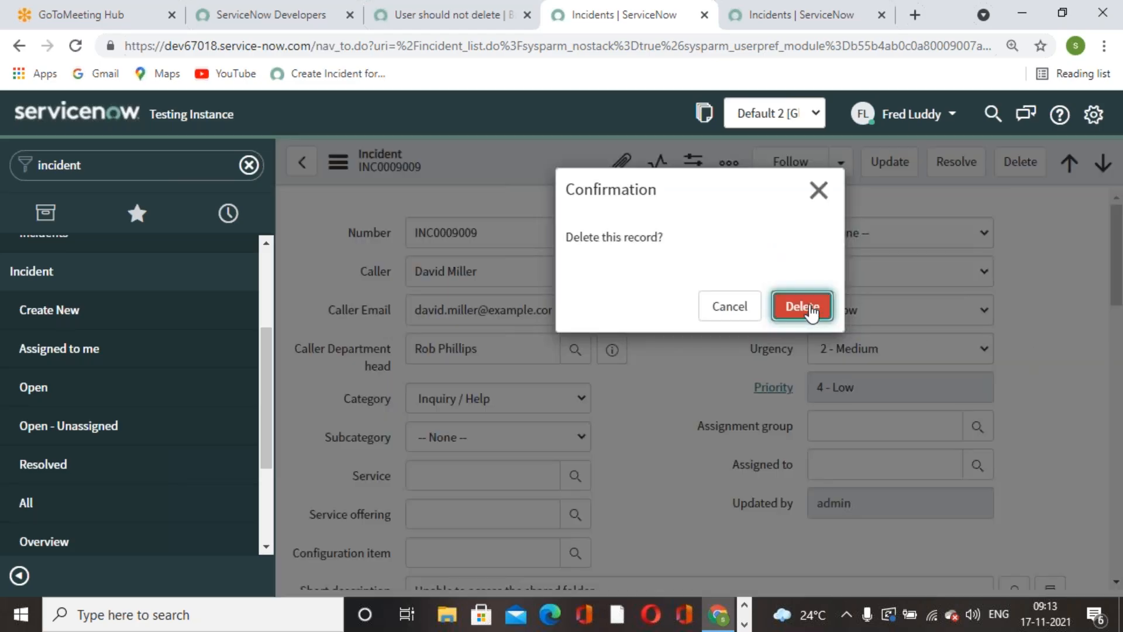
key("Return")
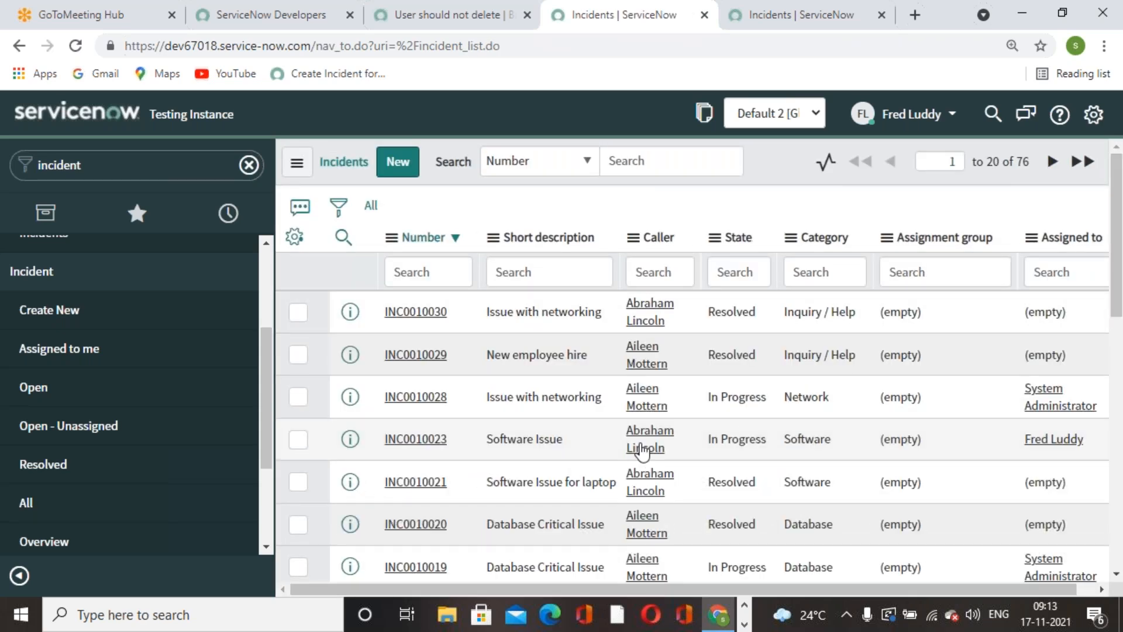
- Switch to the Word document and review the Exercise 6 business rule procedure, its script and the start of the After Business Rules chapter
left_click(744, 623)
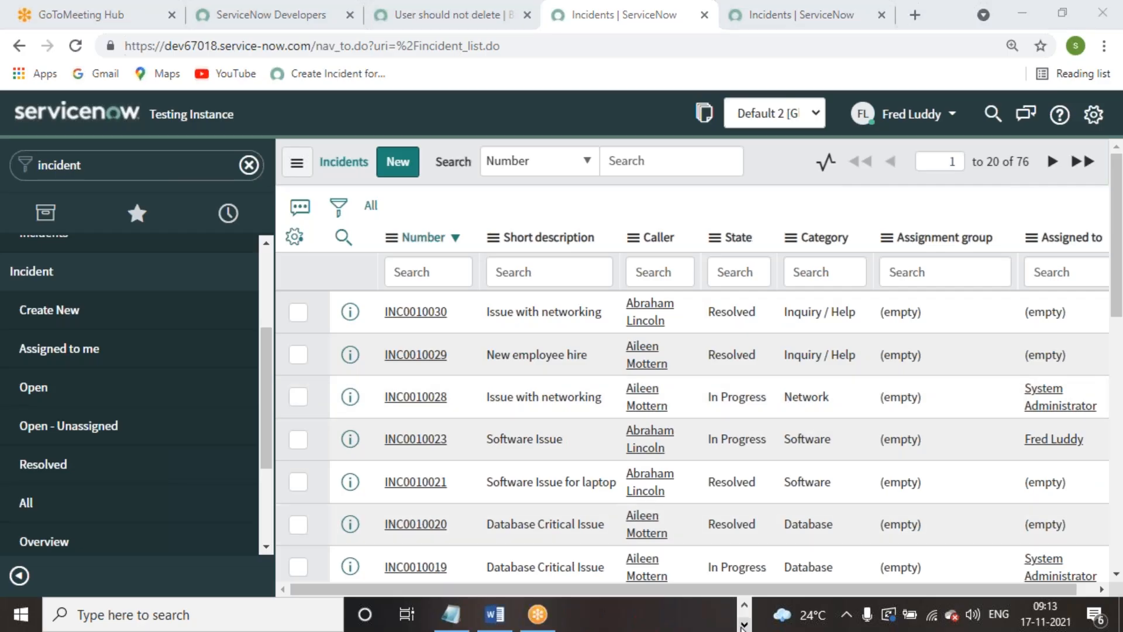
left_click(496, 619)
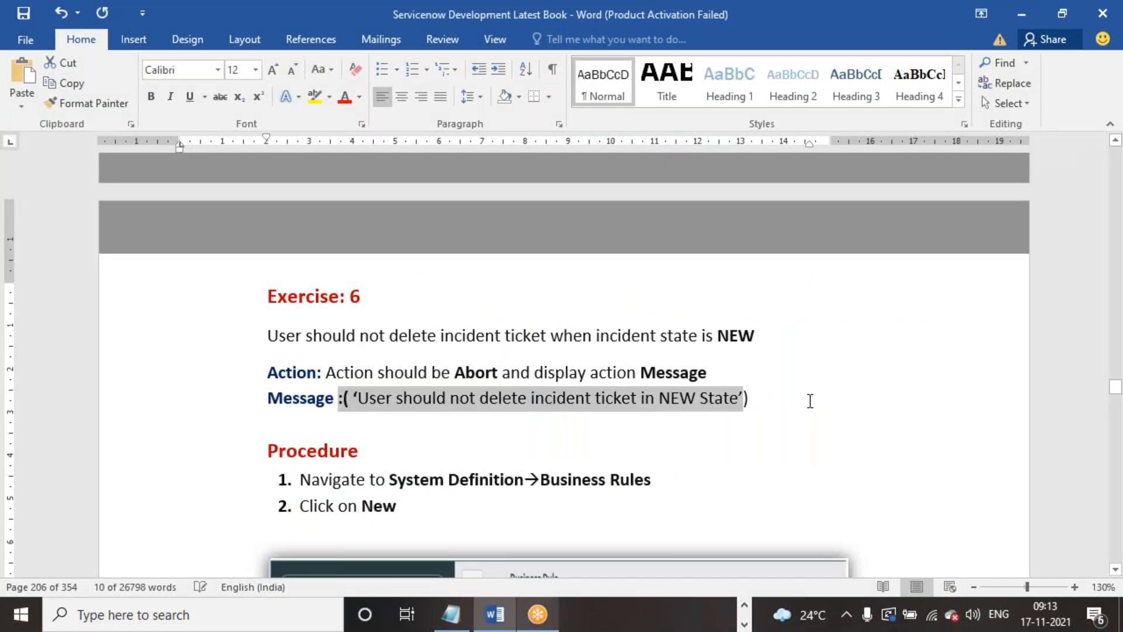
left_click(811, 402)
scroll(828, 398, "down", 1)
scroll(828, 398, "down", 10)
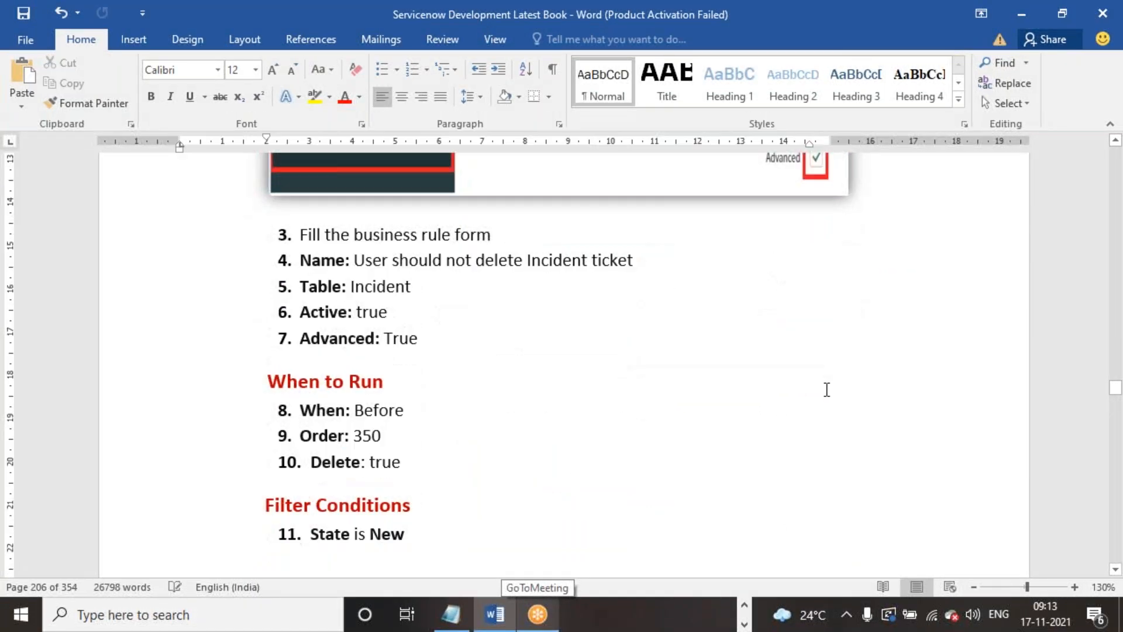
scroll(808, 397, "down", 10)
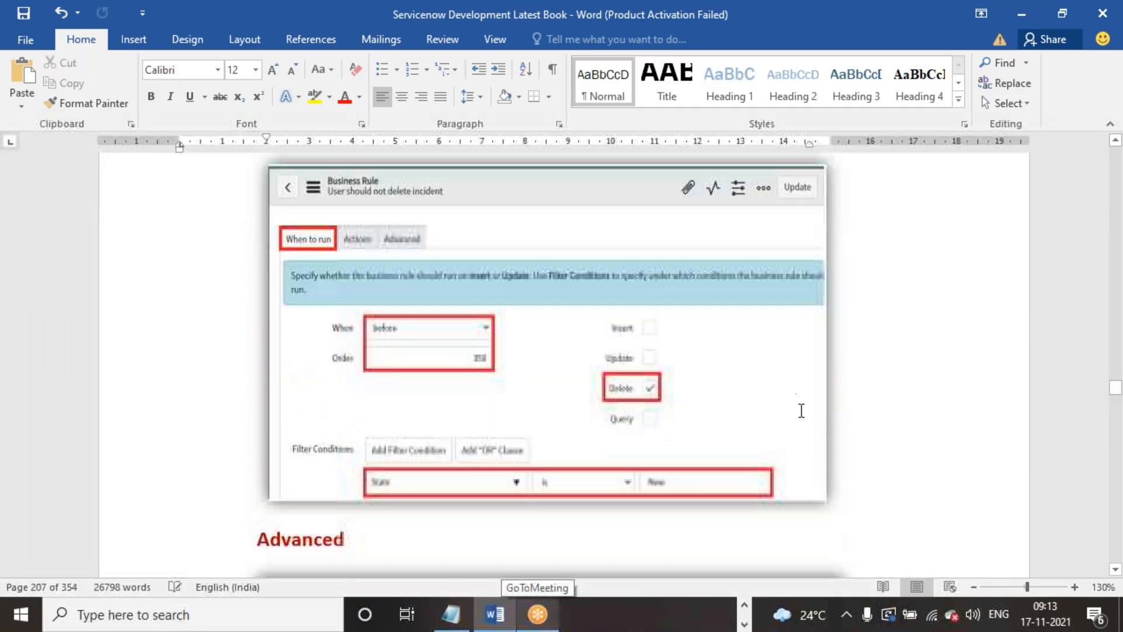
scroll(802, 403, "down", 8)
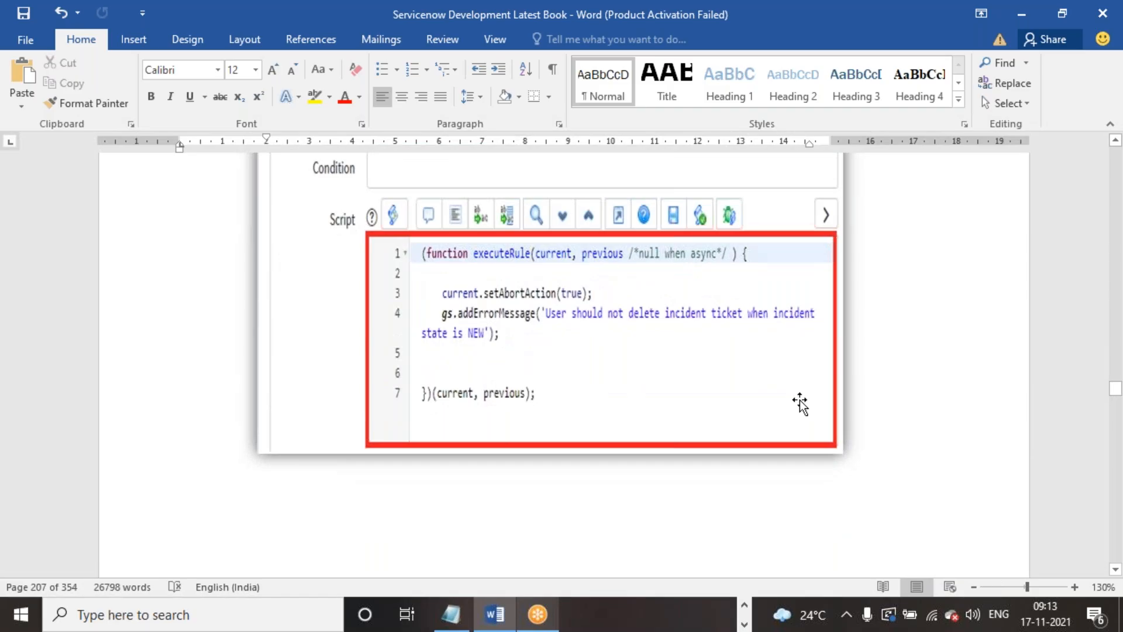
scroll(802, 403, "down", 8)
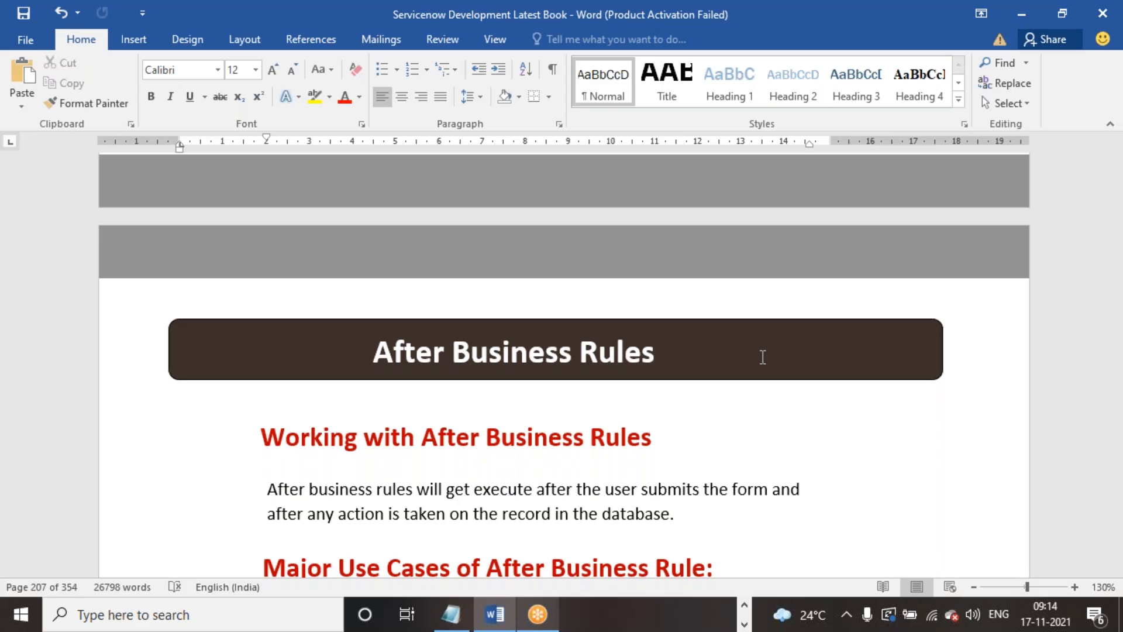
scroll(767, 351, "down", 4)
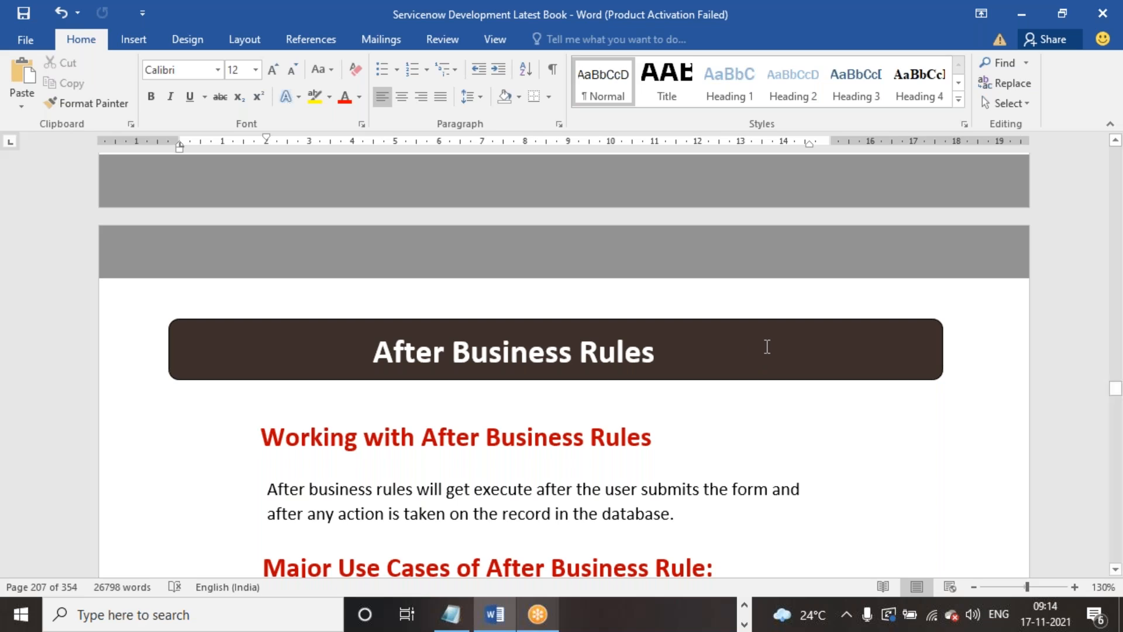
scroll(773, 368, "up", 2)
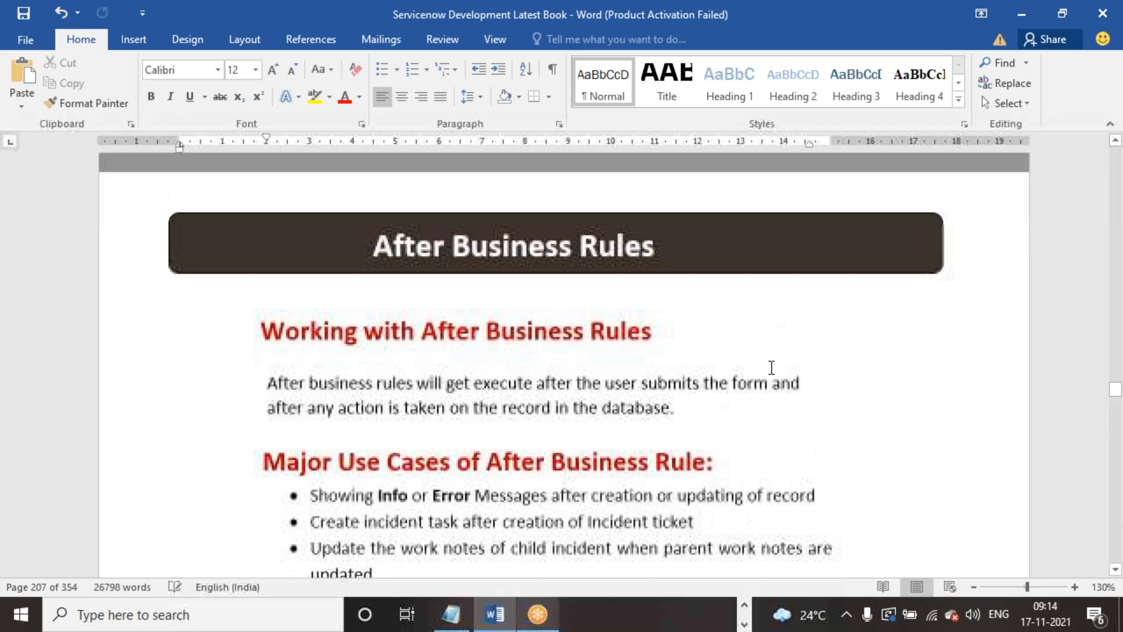